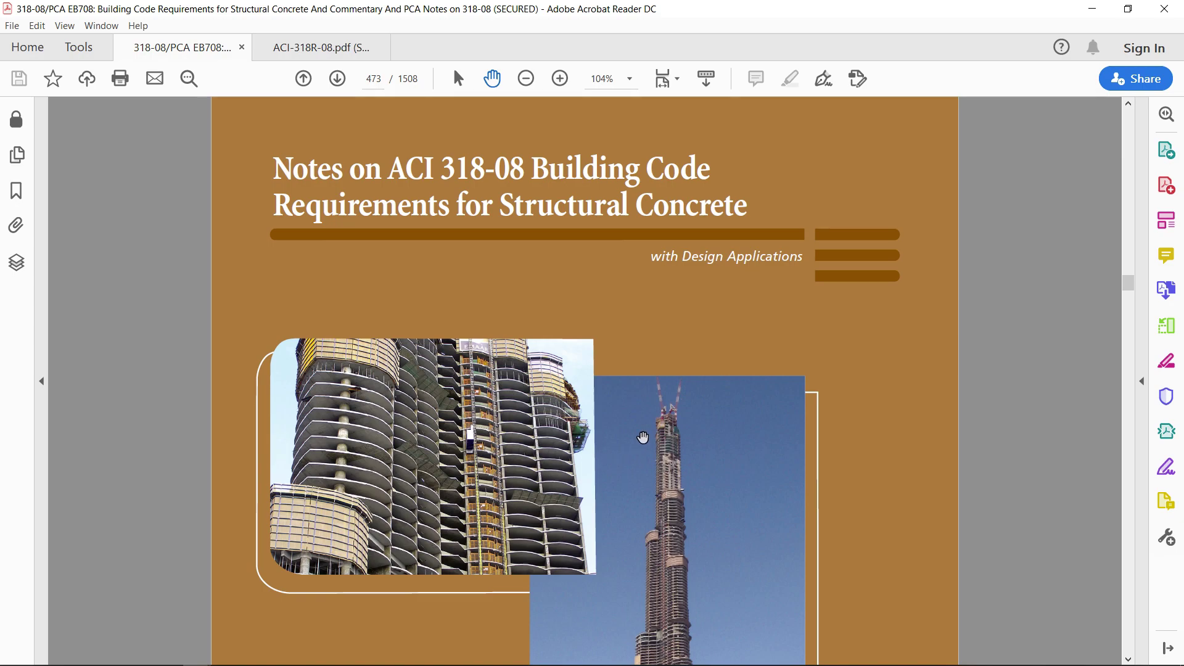
# Step: Jump the PCA Notes on ACI 318-08 PDF to page 499
pyautogui.click(368, 79)
pyautogui.write('499')
pyautogui.press('Return')
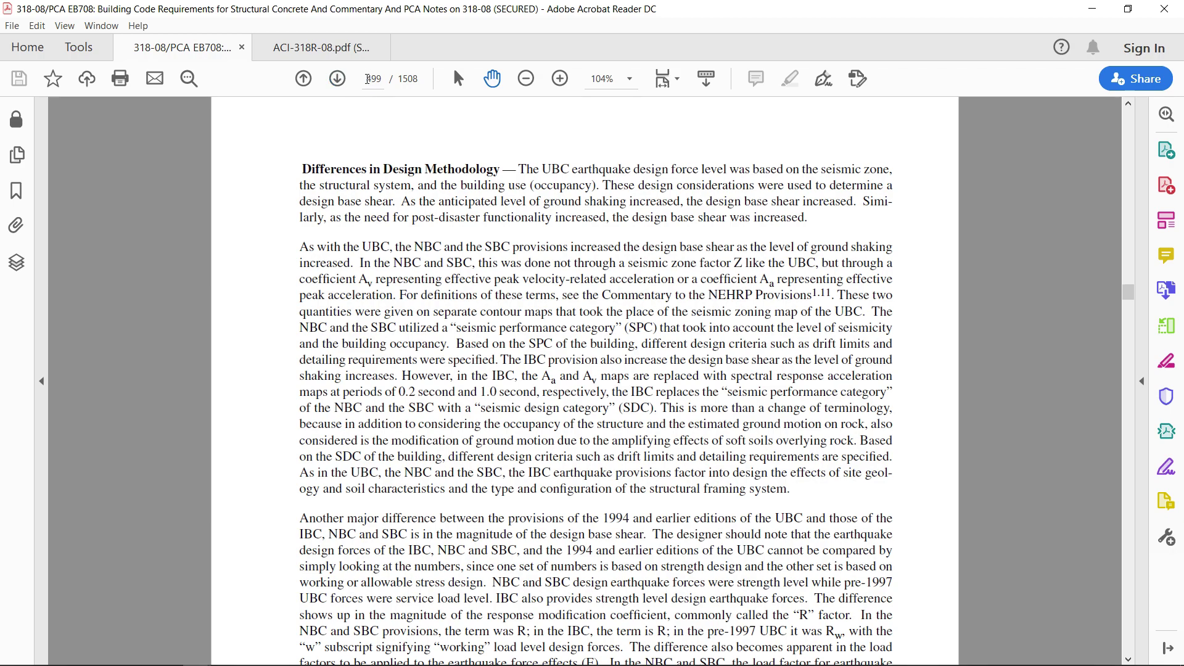
# Step: Go to Example 7.1 on rectangular beam design through the Bookmarks panel
pyautogui.click(17, 190)
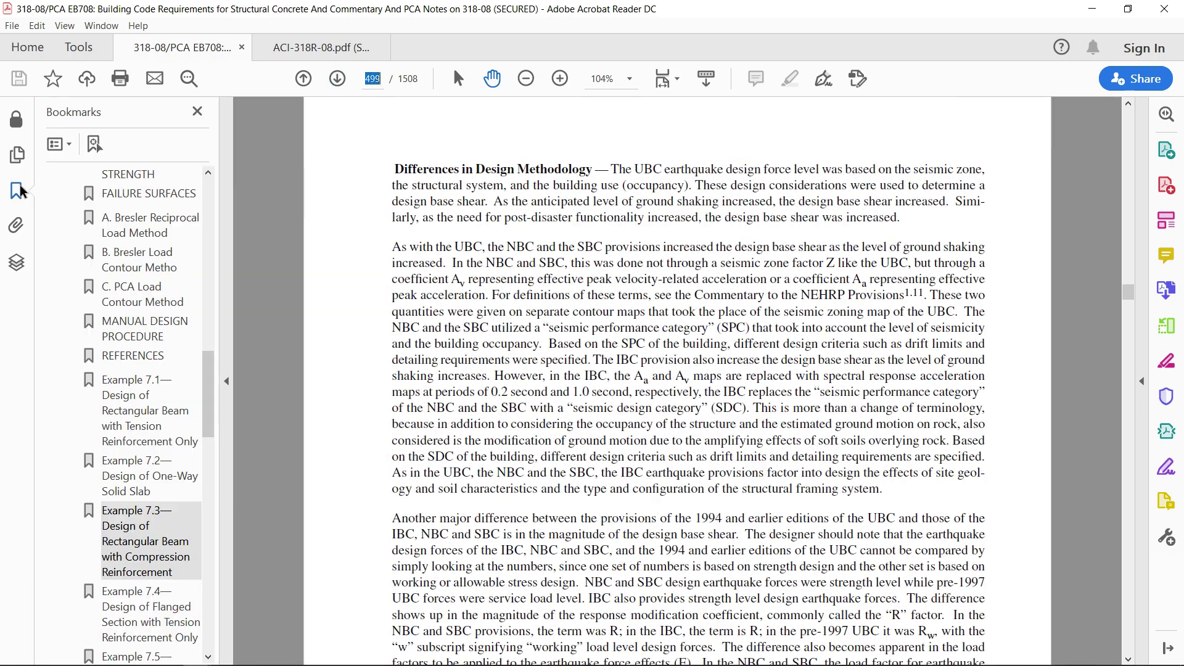
pyautogui.click(128, 420)
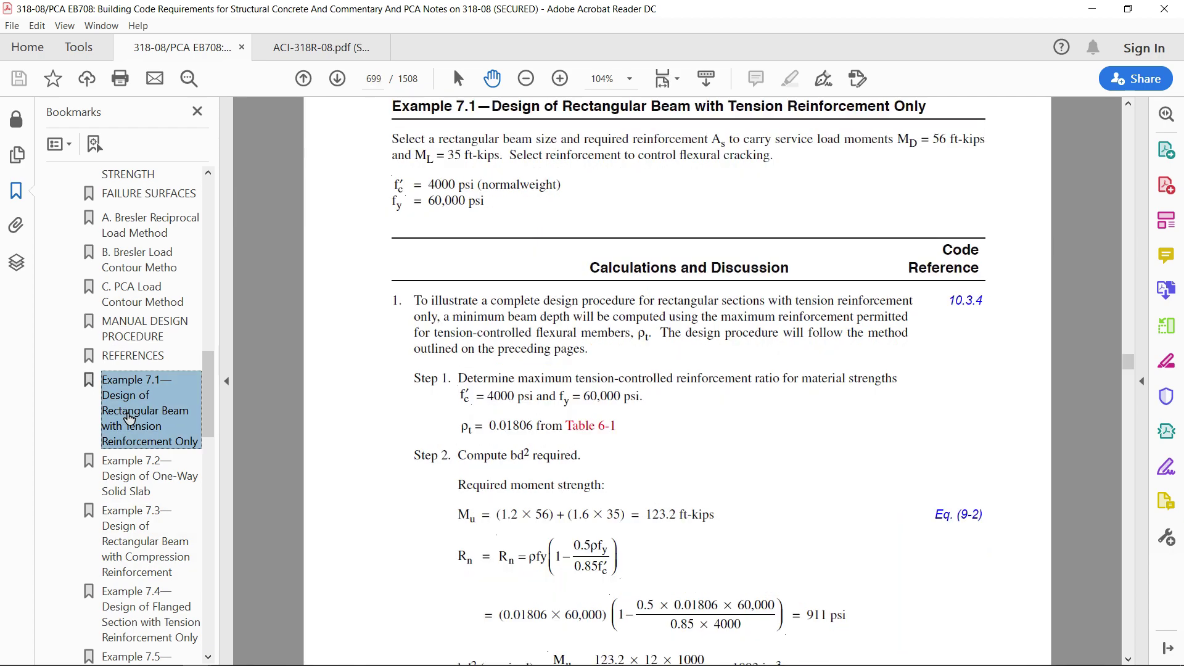
pyautogui.click(197, 111)
# Step: Follow Example 7.1's Table 6-1 reference to page 653
pyautogui.scroll(1, 499, 290)
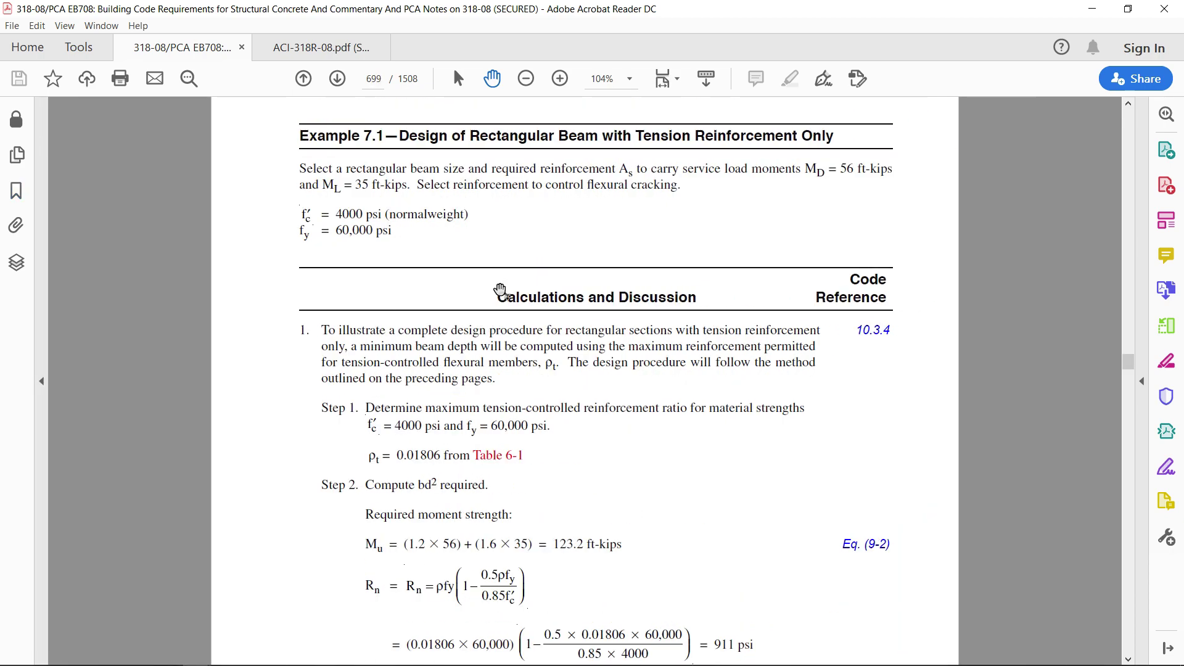
pyautogui.scroll(1, 499, 291)
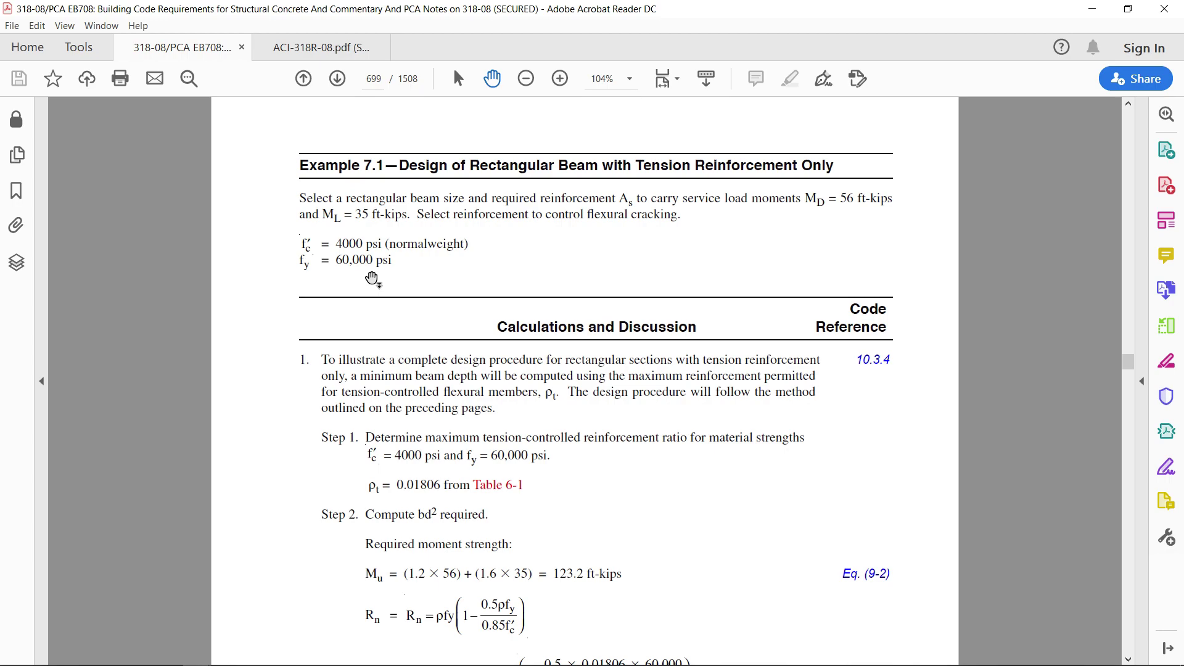
pyautogui.scroll(-1, 373, 278)
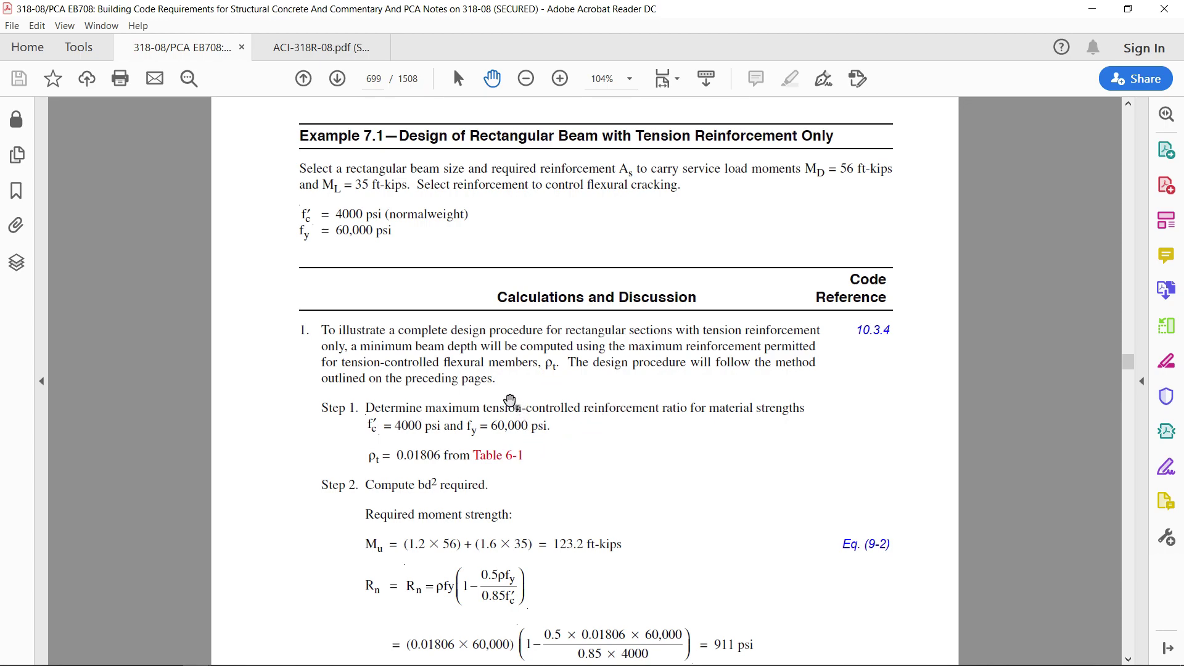
pyautogui.click(504, 457)
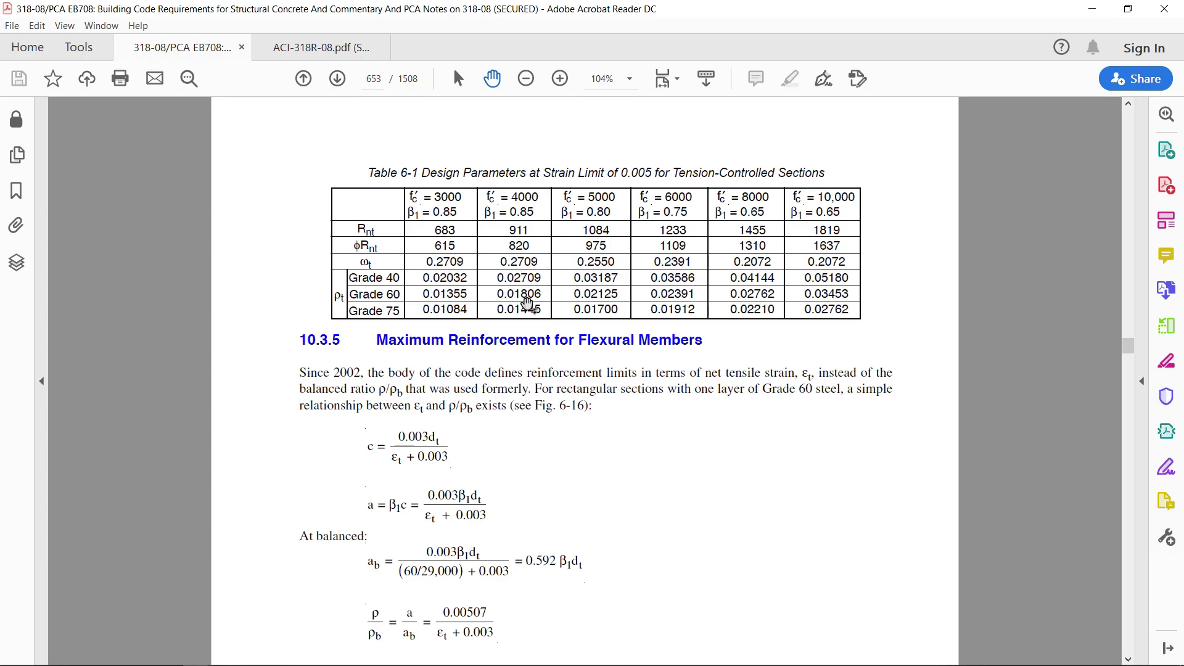
# Step: Return the notes to page 699, where Example 7.1 starts
pyautogui.click(368, 80)
pyautogui.write('699')
pyautogui.press('Return')
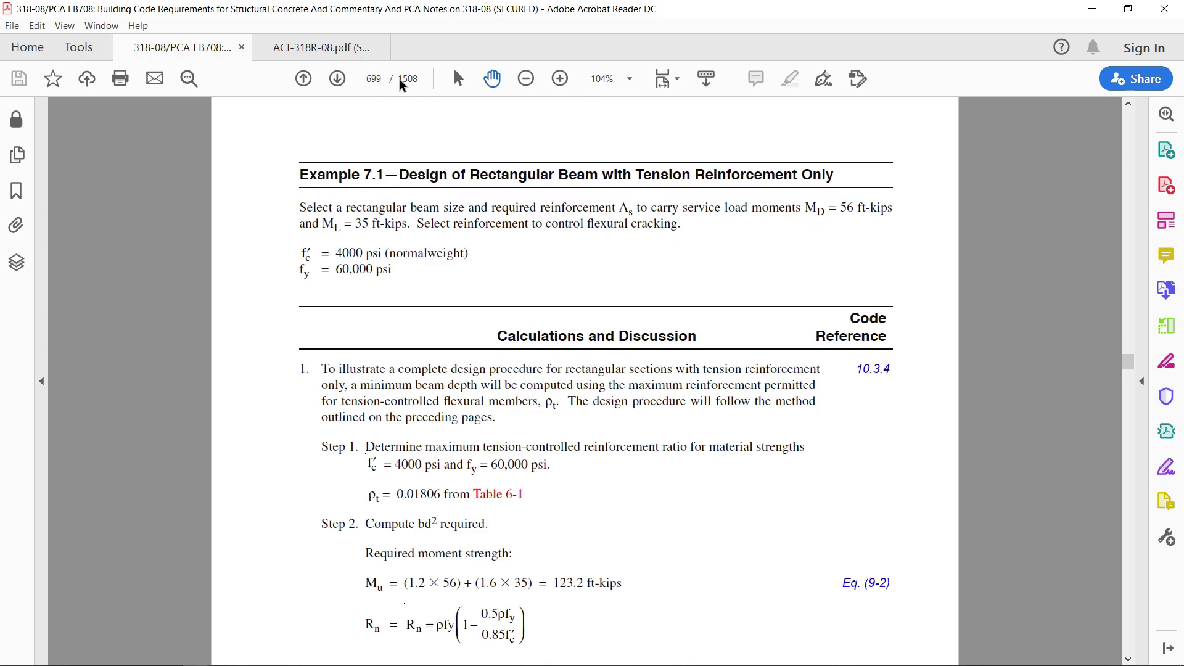
# Step: Read through Example 7.1's steps, including bd² = 1803 in.³ and 15.9 in. depth
pyautogui.scroll(-3, 434, 483)
pyautogui.scroll(-2, 434, 483)
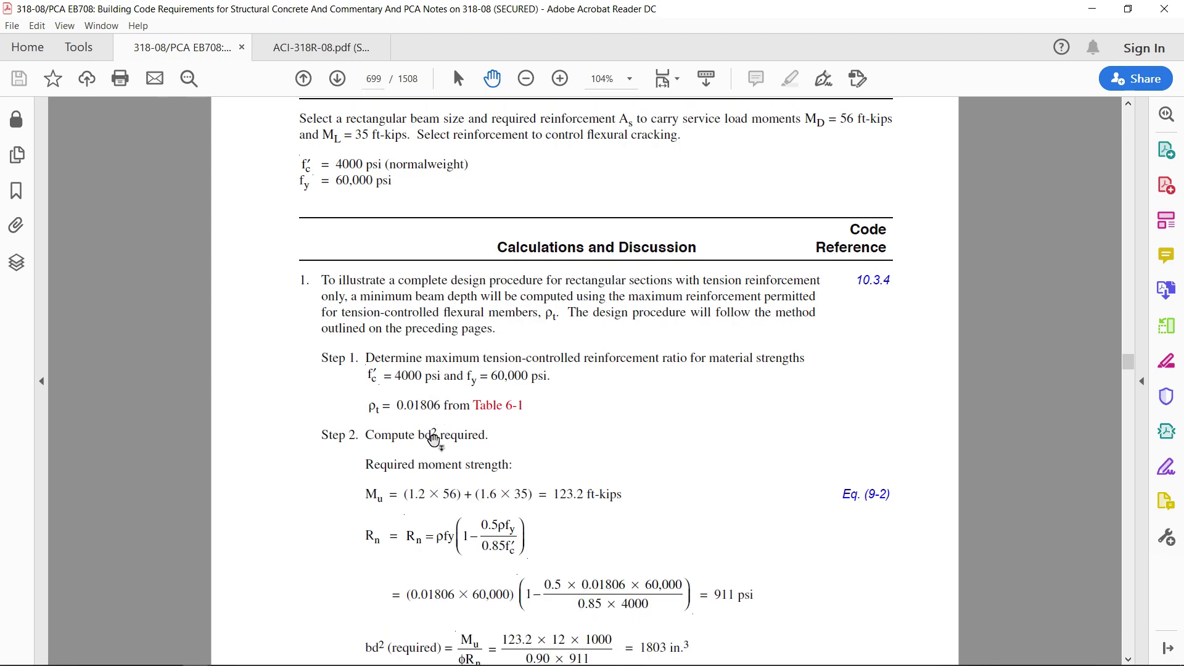
pyautogui.scroll(-2, 435, 442)
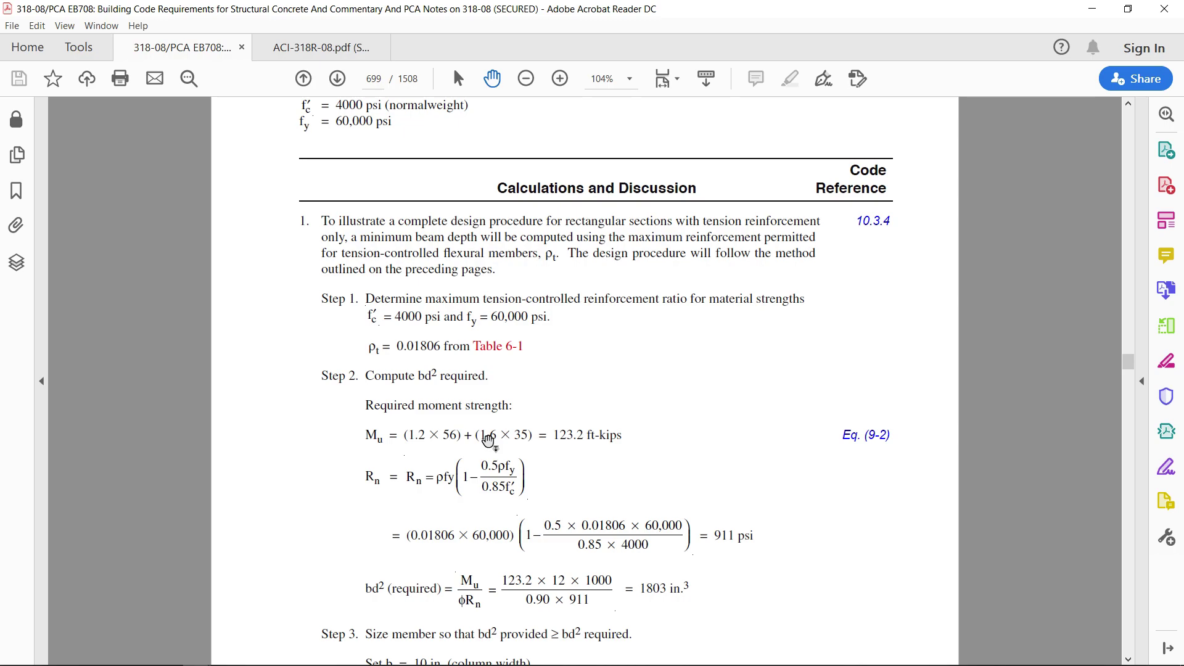
pyautogui.scroll(-1, 489, 440)
pyautogui.scroll(-1, 489, 440)
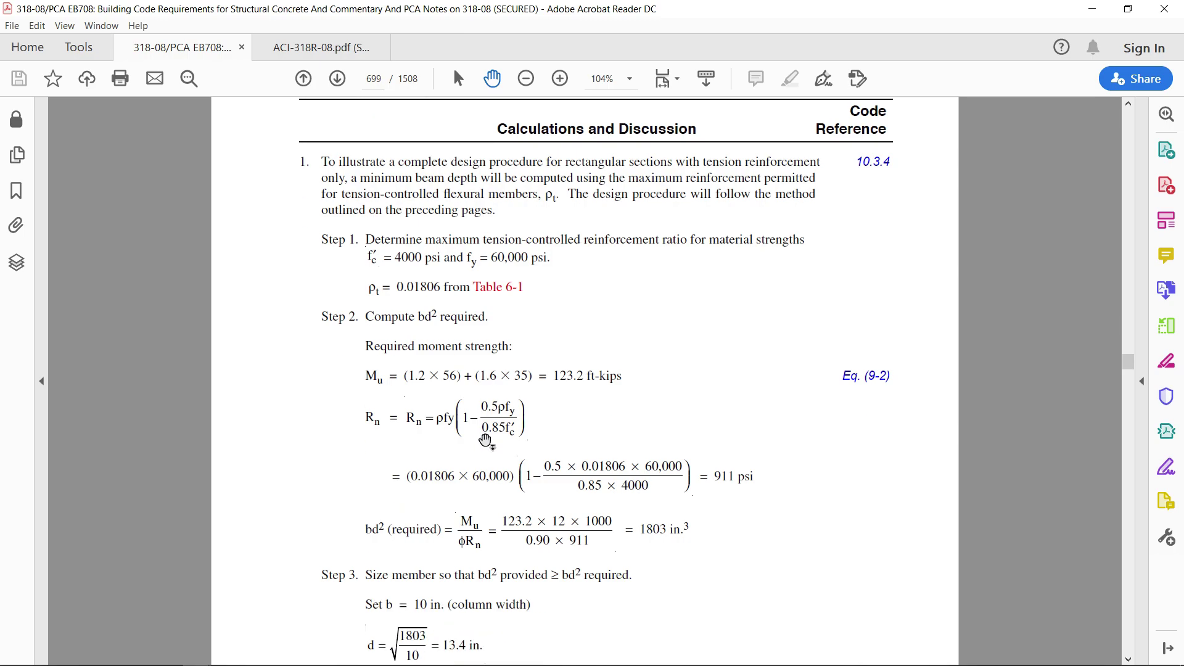
pyautogui.scroll(-4, 500, 431)
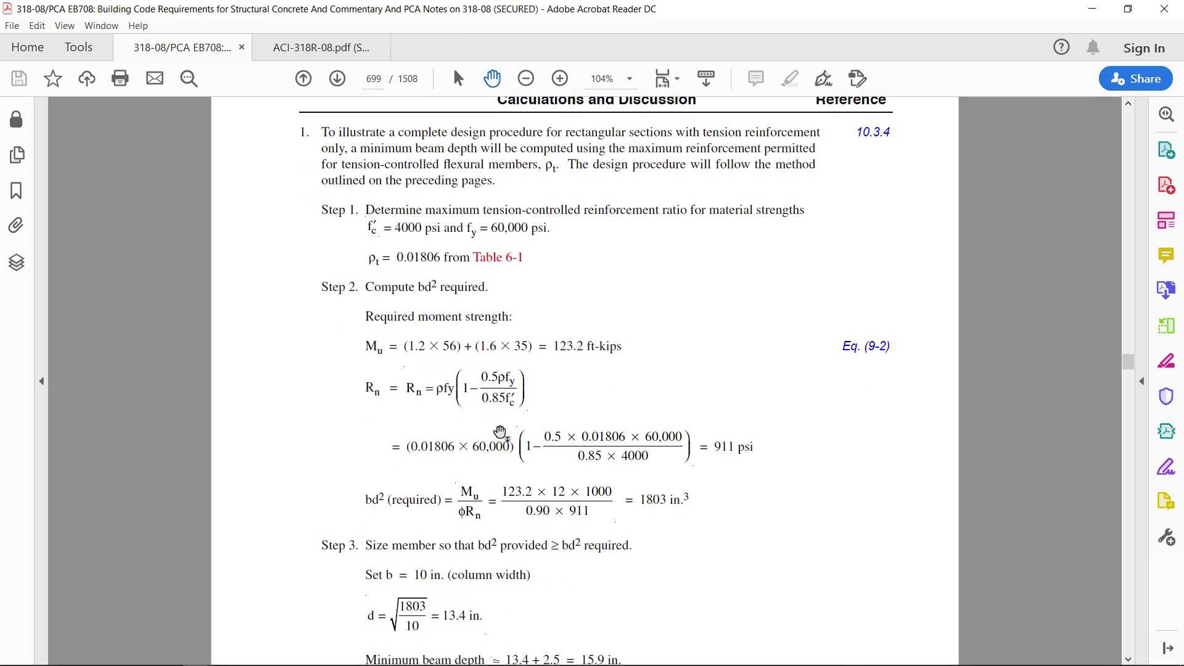
pyautogui.scroll(-2, 500, 432)
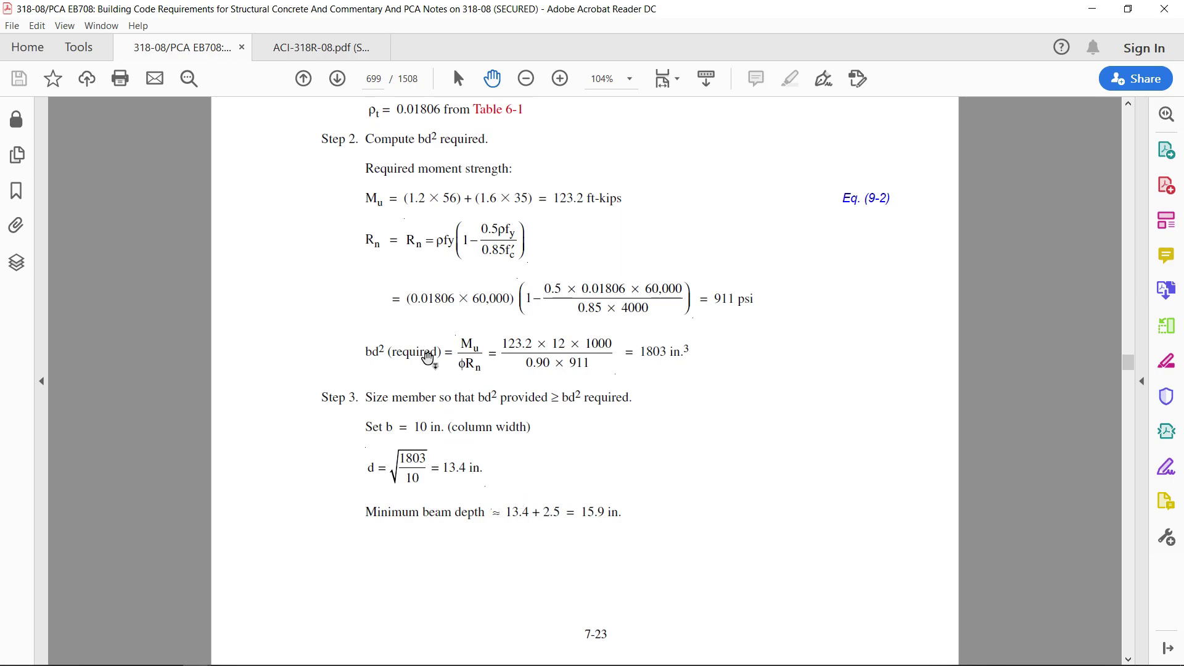
pyautogui.scroll(3, 425, 379)
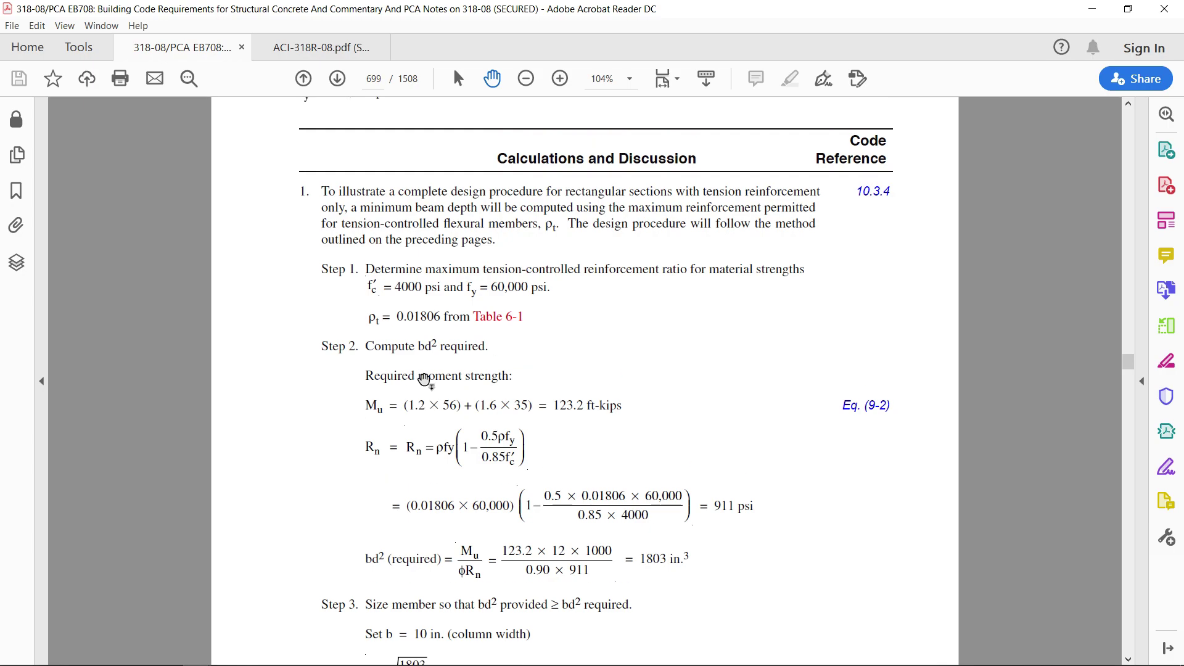
pyautogui.scroll(1, 424, 378)
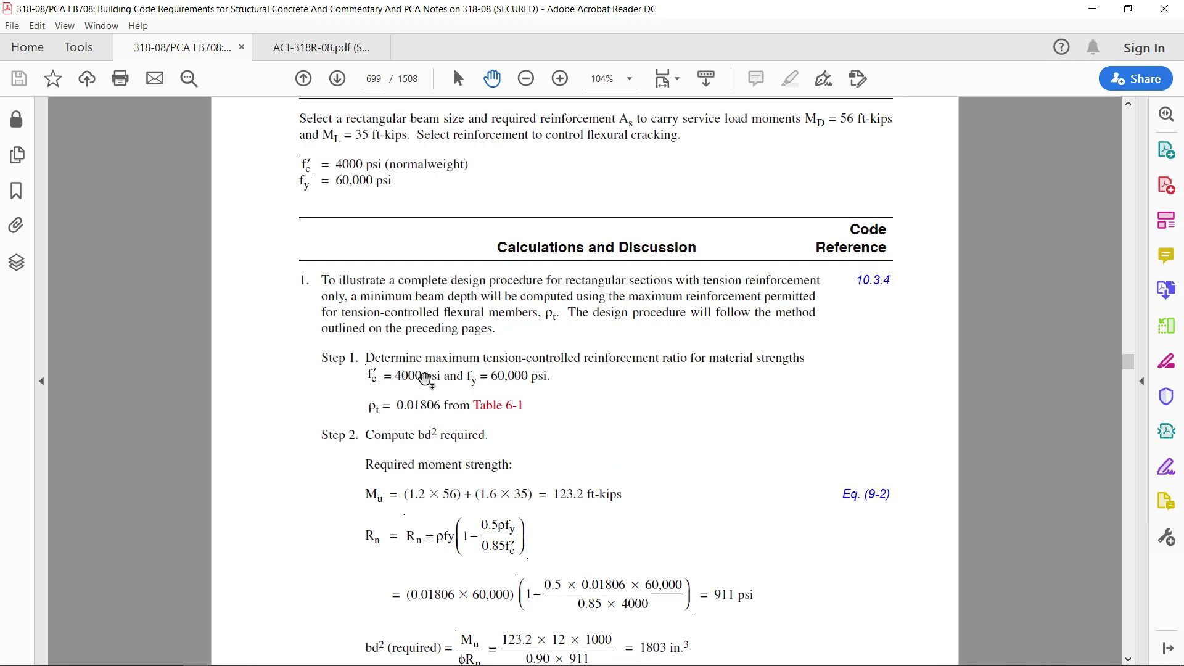
pyautogui.scroll(1, 424, 379)
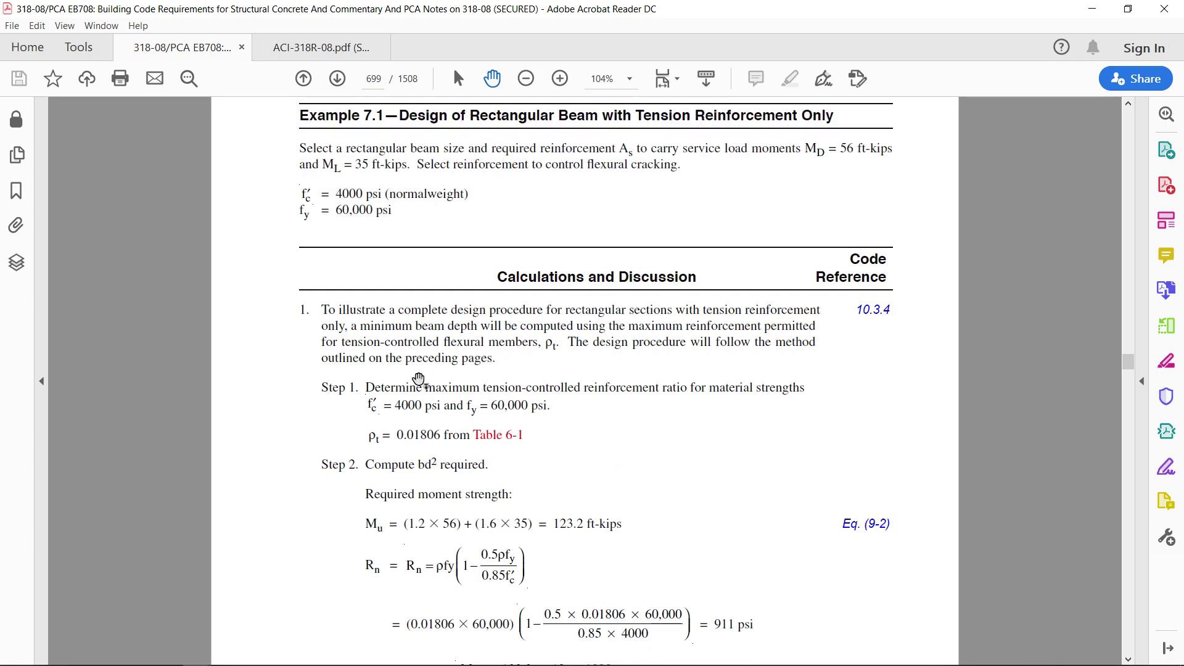
# Step: Bring the STAAD.Pro Concrete Beam in flexure model window to the front
pyautogui.moveTo(358, 658)
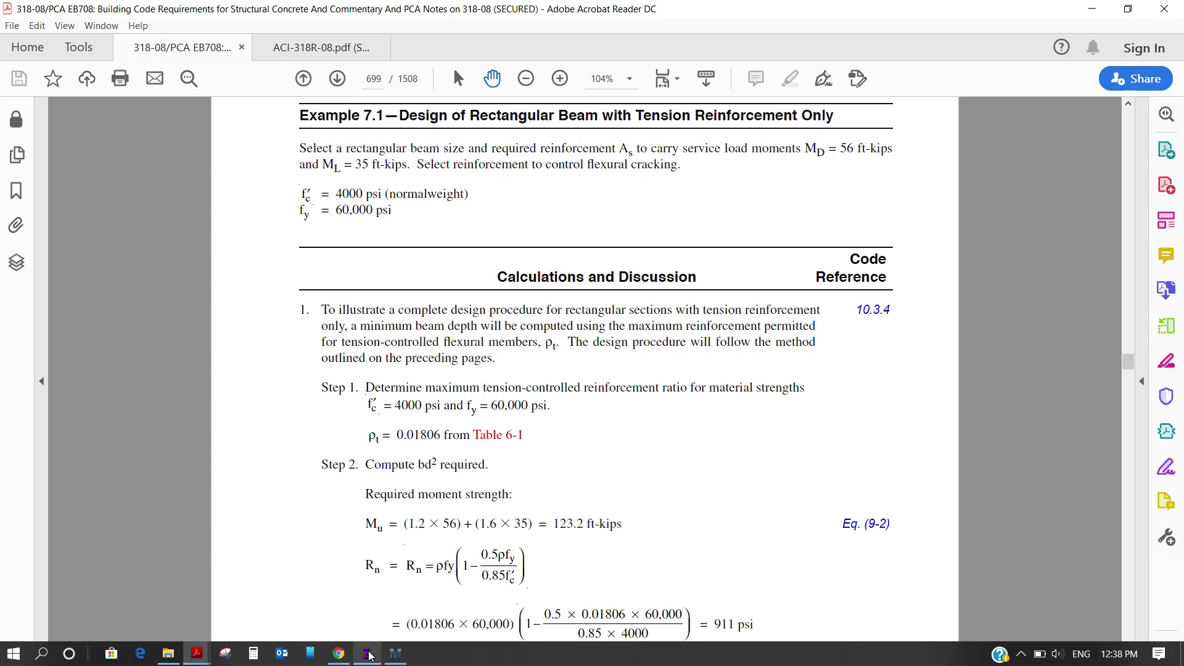
pyautogui.click(393, 565)
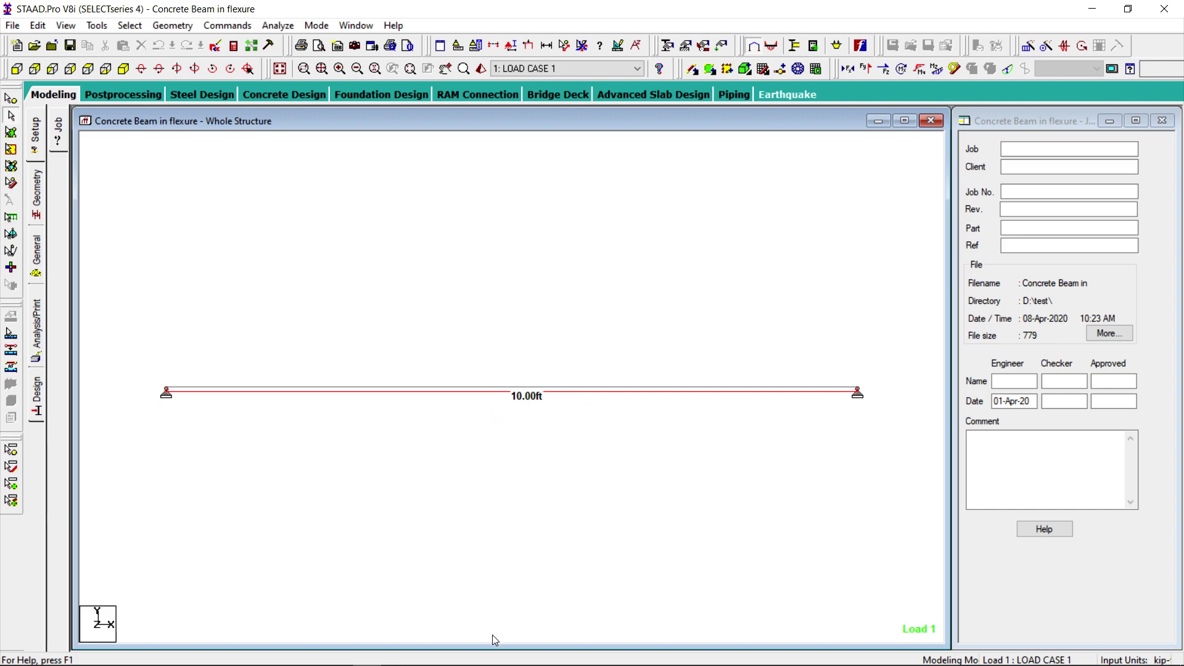
pyautogui.moveTo(398, 659)
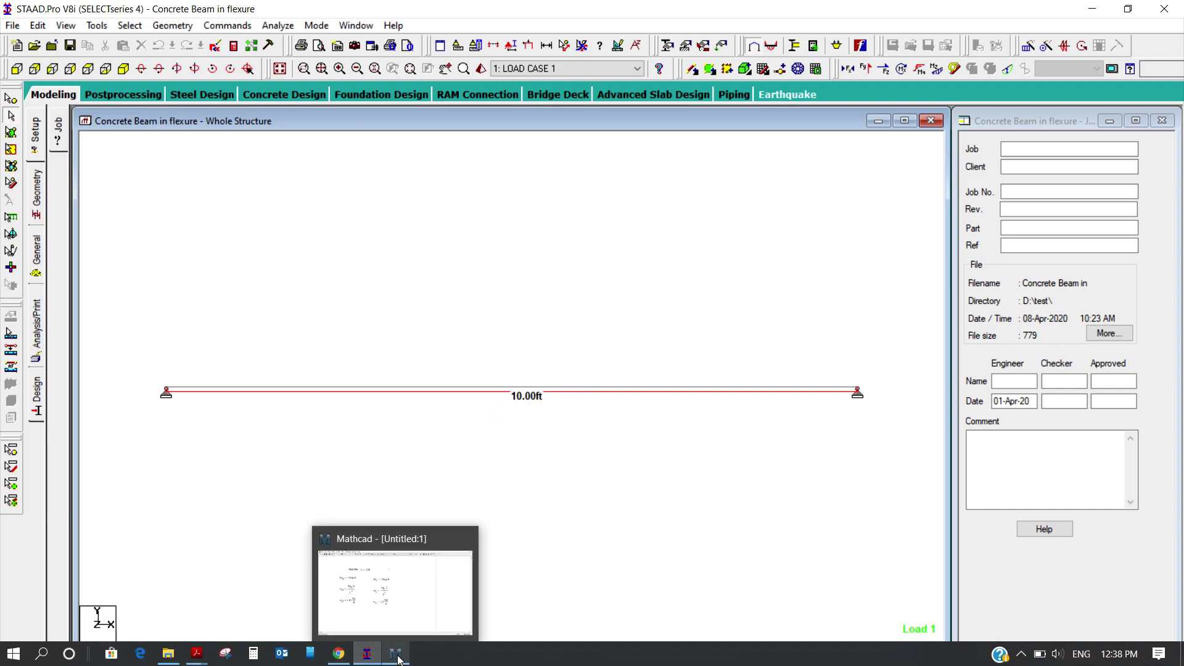
pyautogui.click(388, 521)
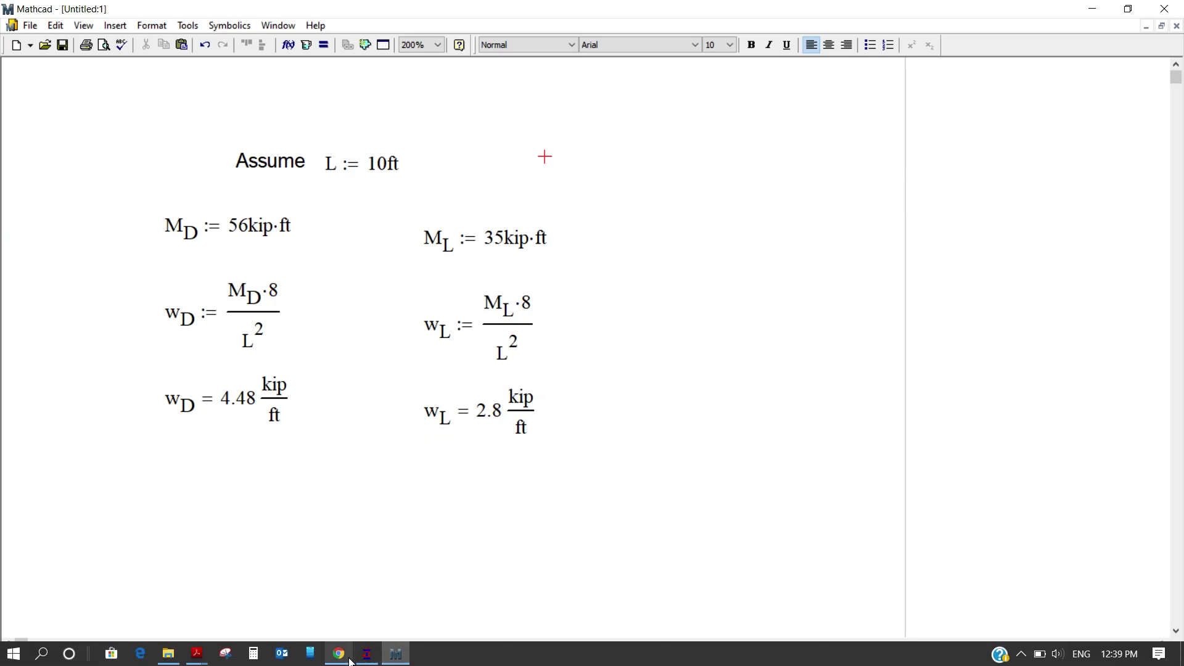
pyautogui.click(367, 655)
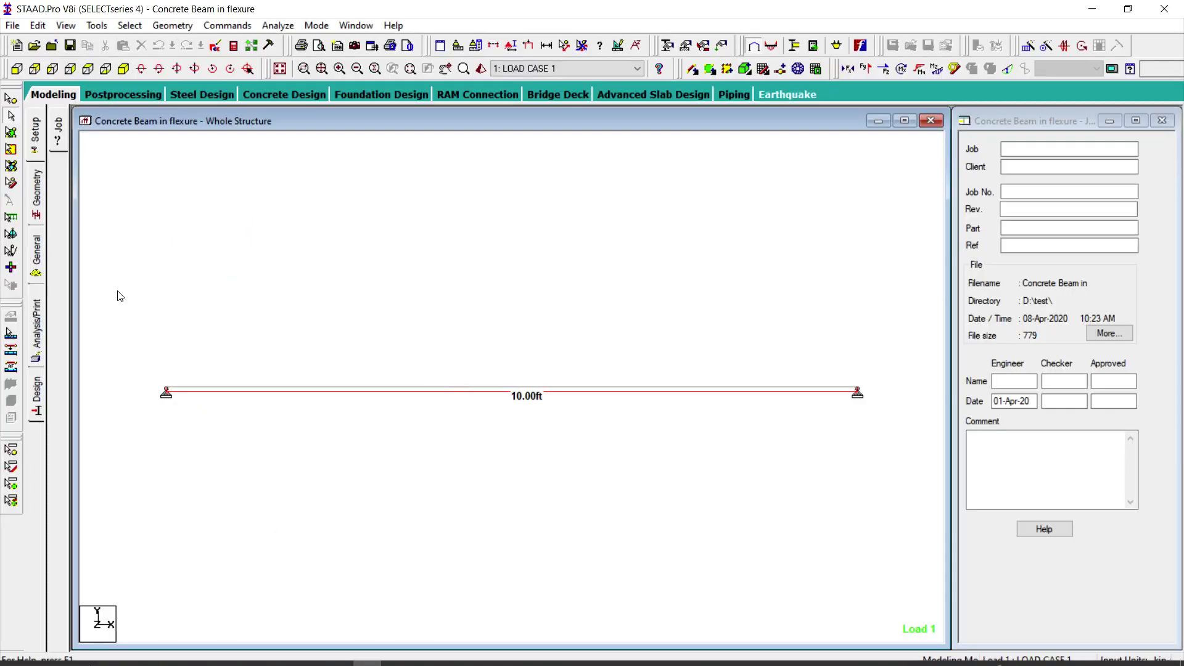
# Step: Review the load cases: 4.48 and 2.8 kip/ft uniform loads and their combination
pyautogui.click(36, 255)
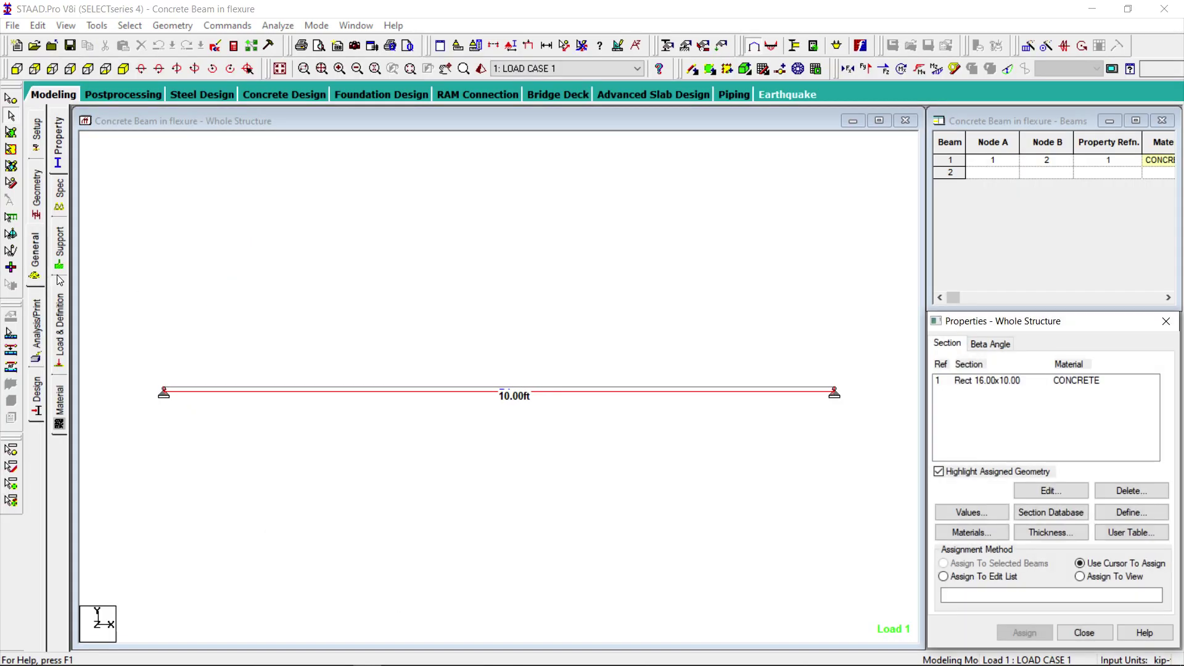
pyautogui.click(59, 303)
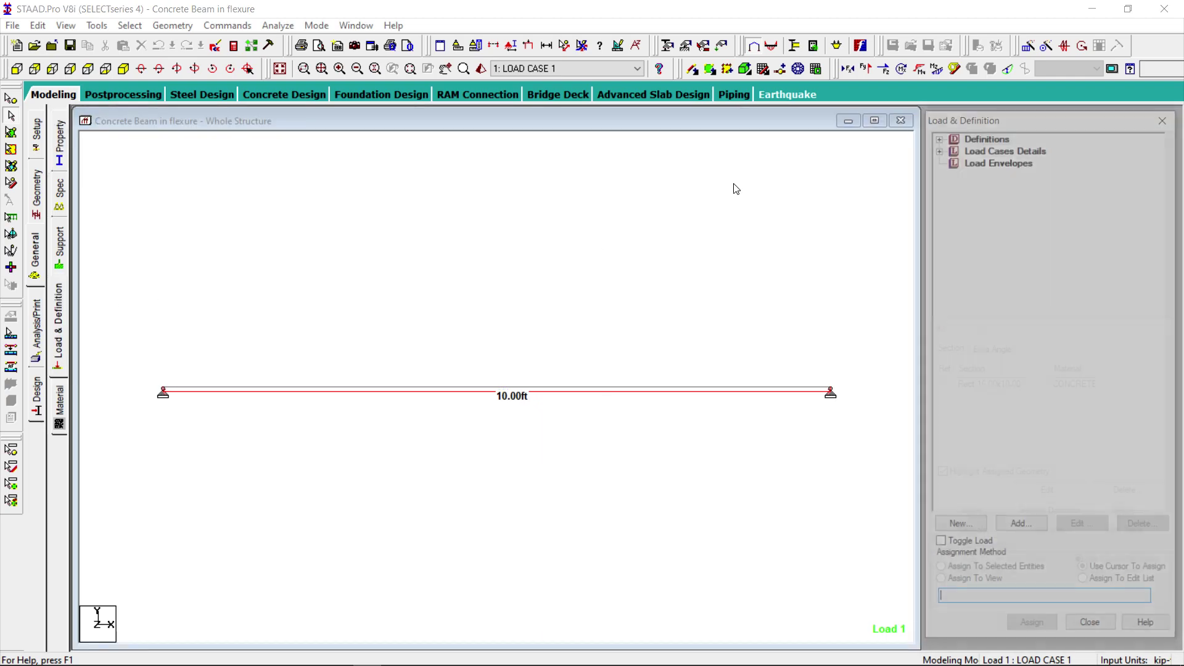
pyautogui.click(938, 148)
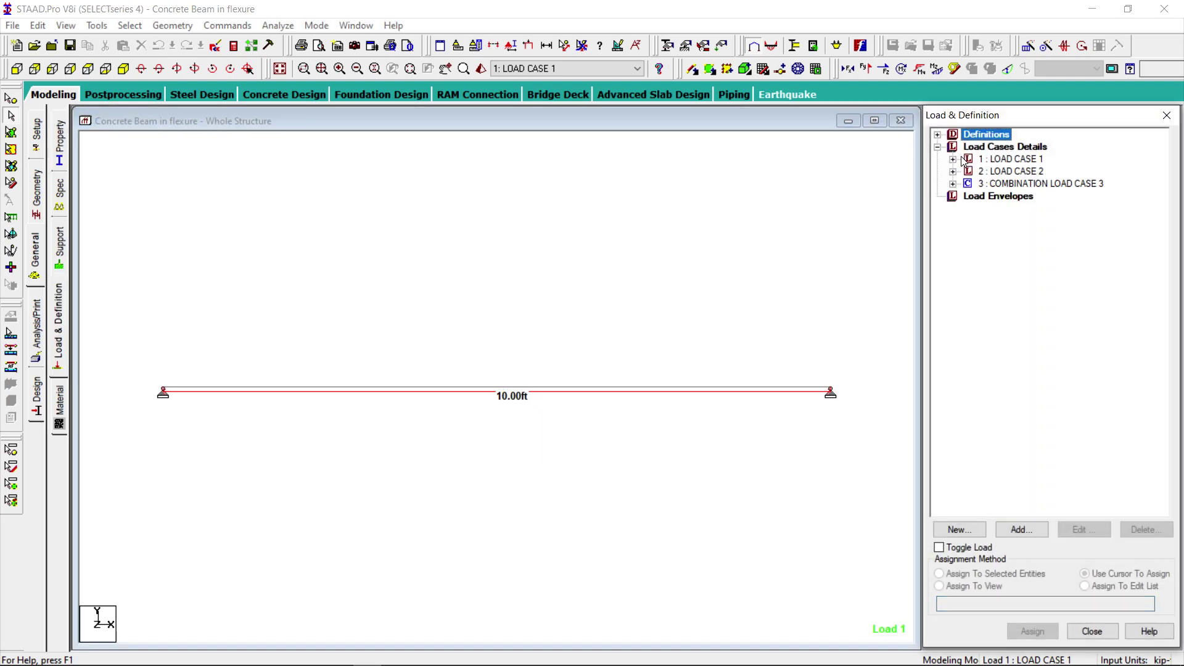
pyautogui.click(953, 159)
pyautogui.click(1013, 172)
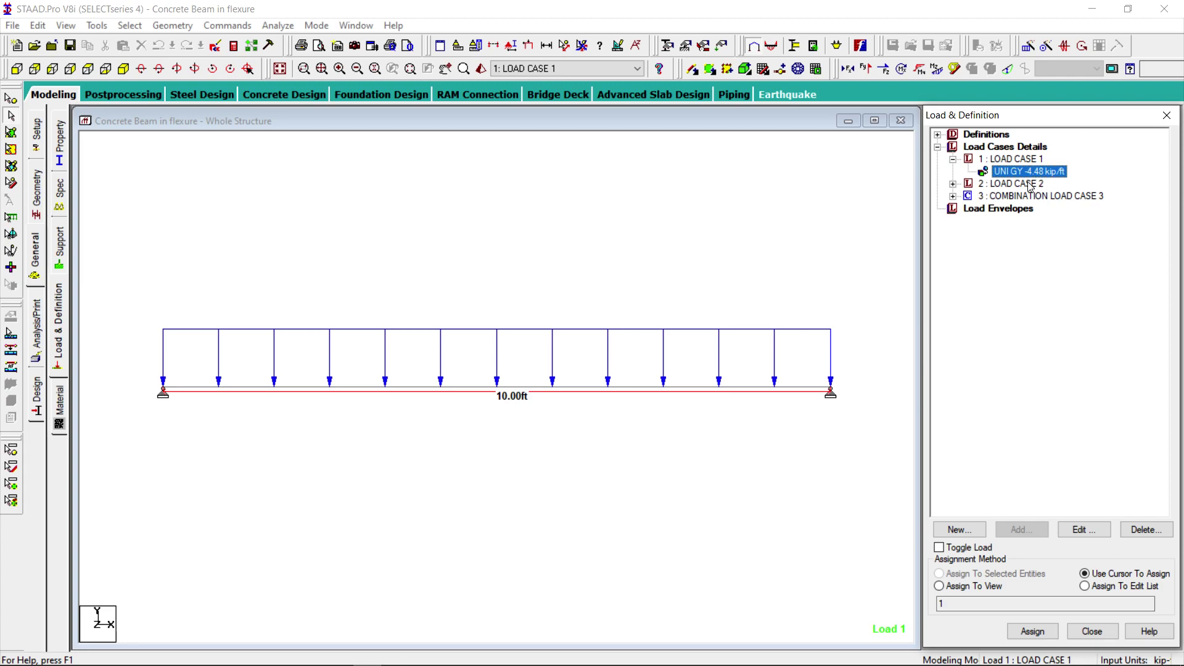
pyautogui.click(953, 183)
pyautogui.click(1022, 196)
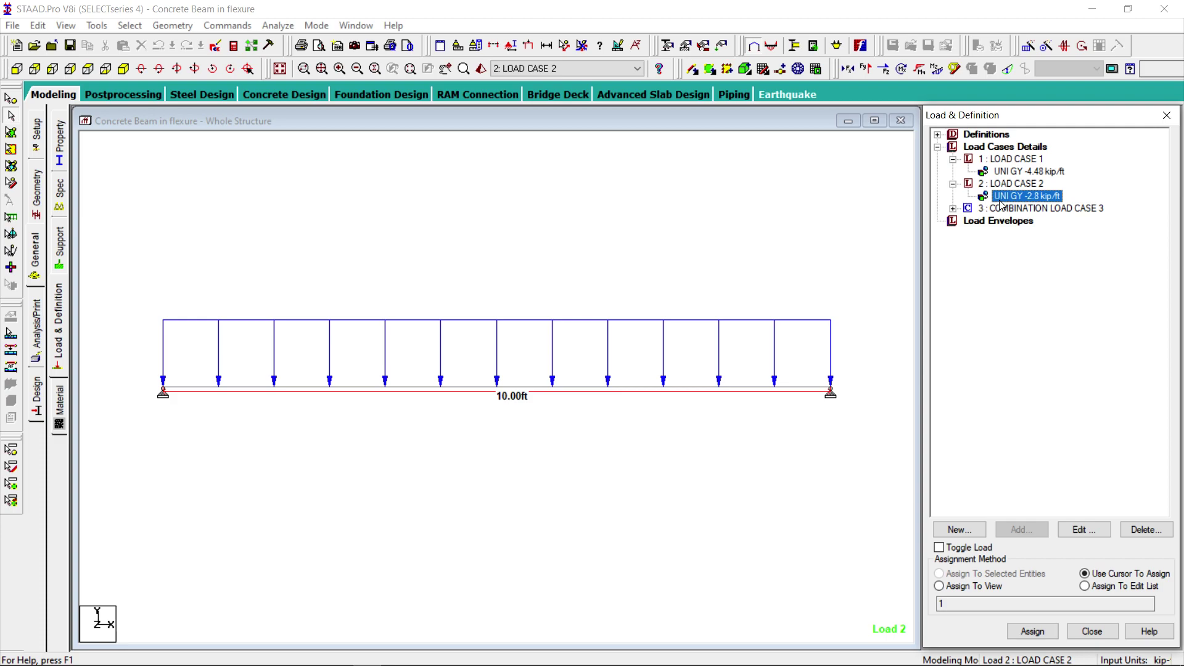
pyautogui.click(953, 210)
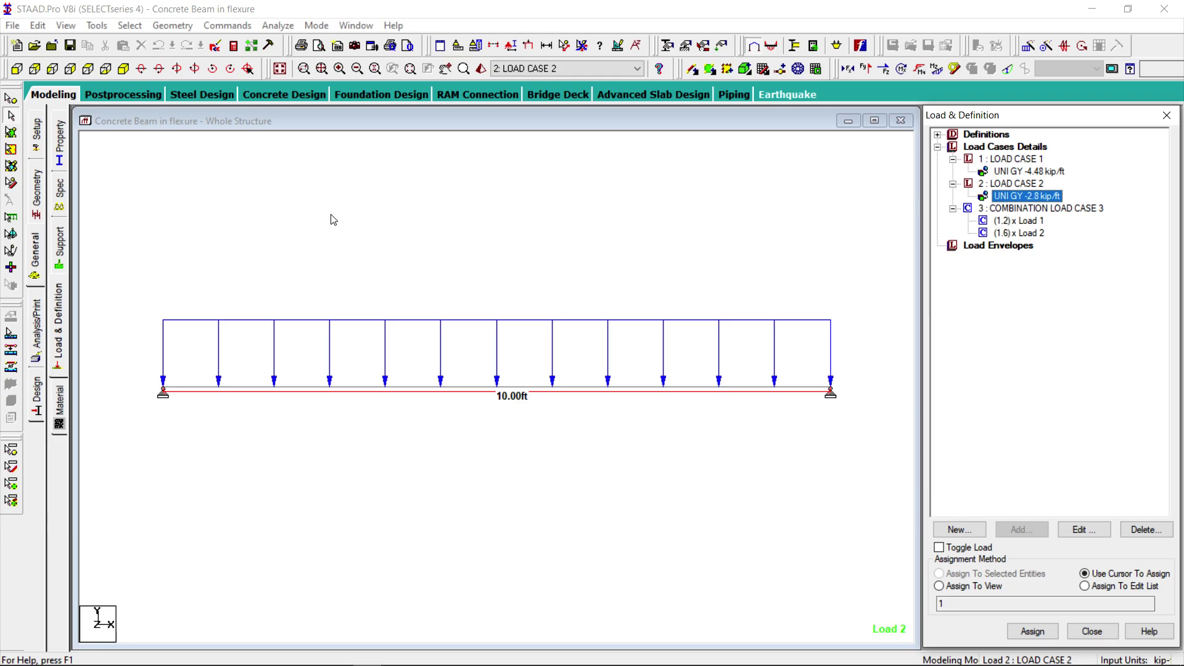
# Step: Confirm beam 1 uses the Rect 16.00x10.00 CONCRETE section, then deselect it
pyautogui.click(61, 132)
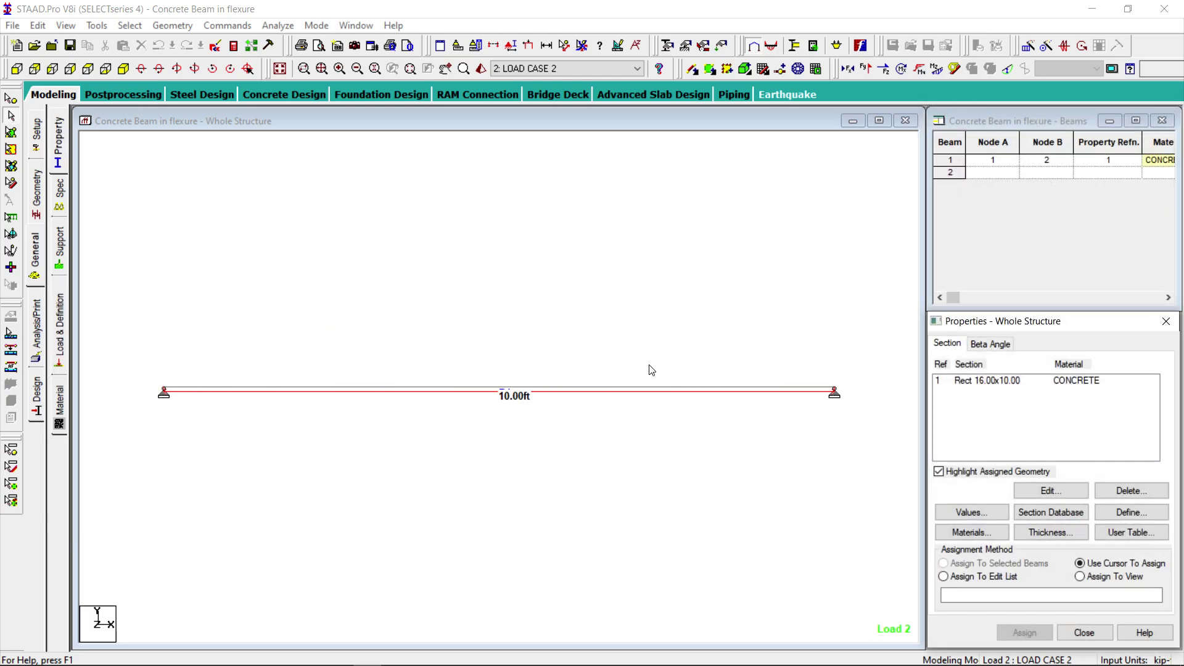
pyautogui.click(1000, 381)
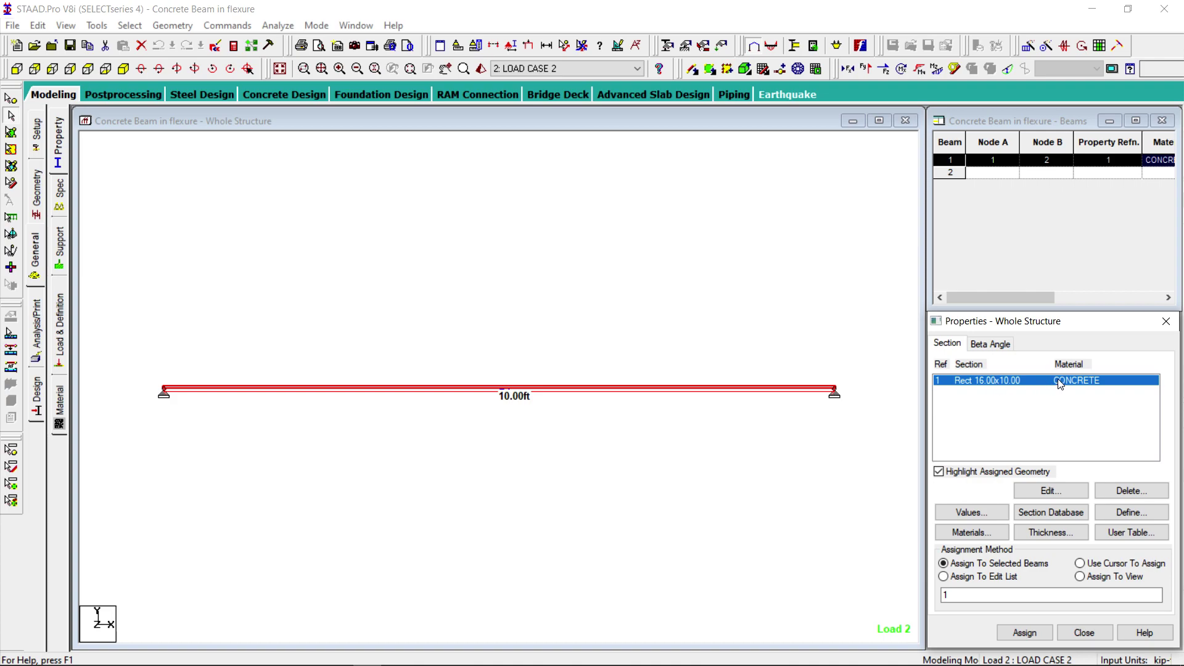
pyautogui.click(405, 338)
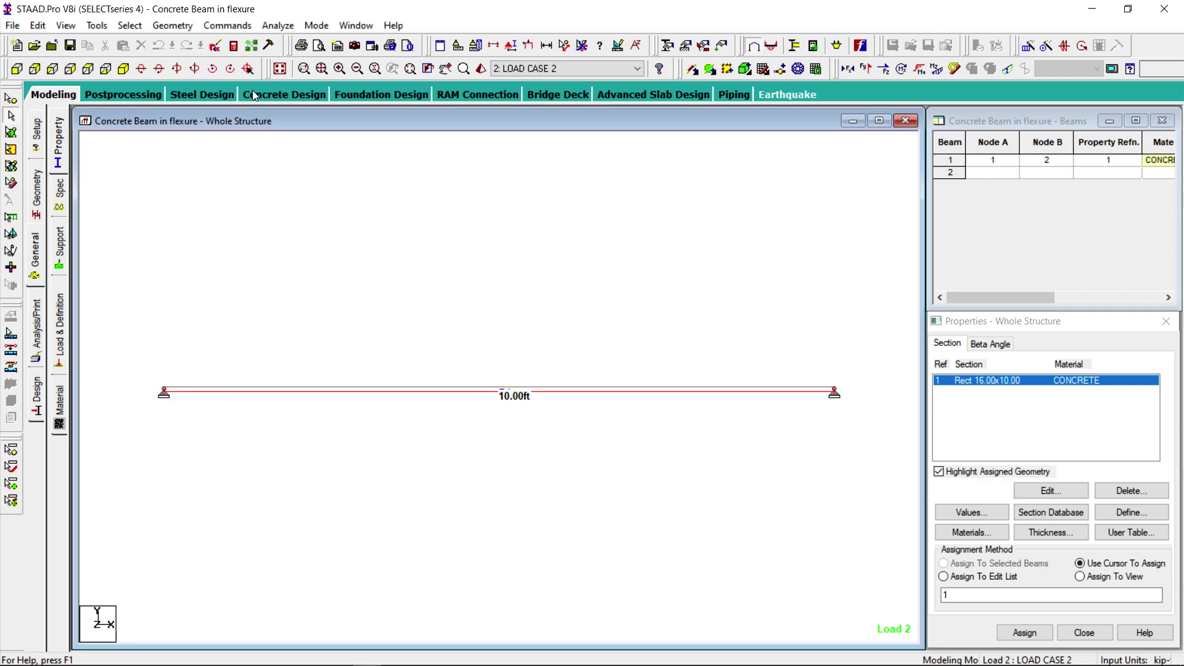
# Step: Run the analysis and concrete design, then open the output file
pyautogui.click(278, 25)
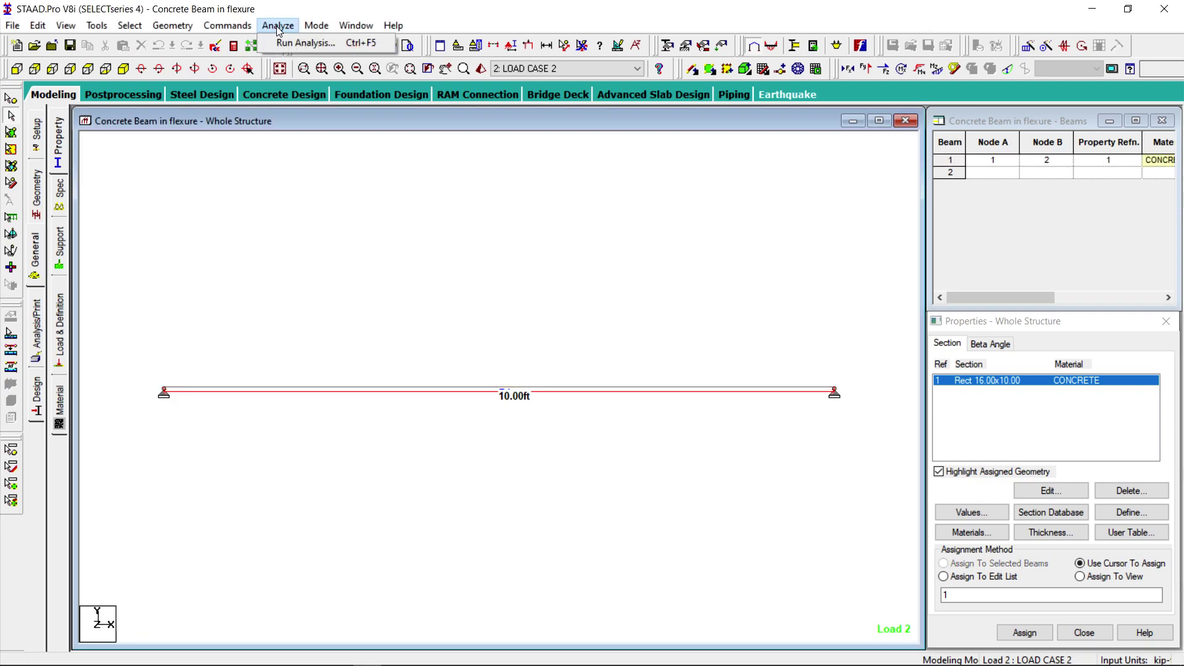
pyautogui.click(281, 43)
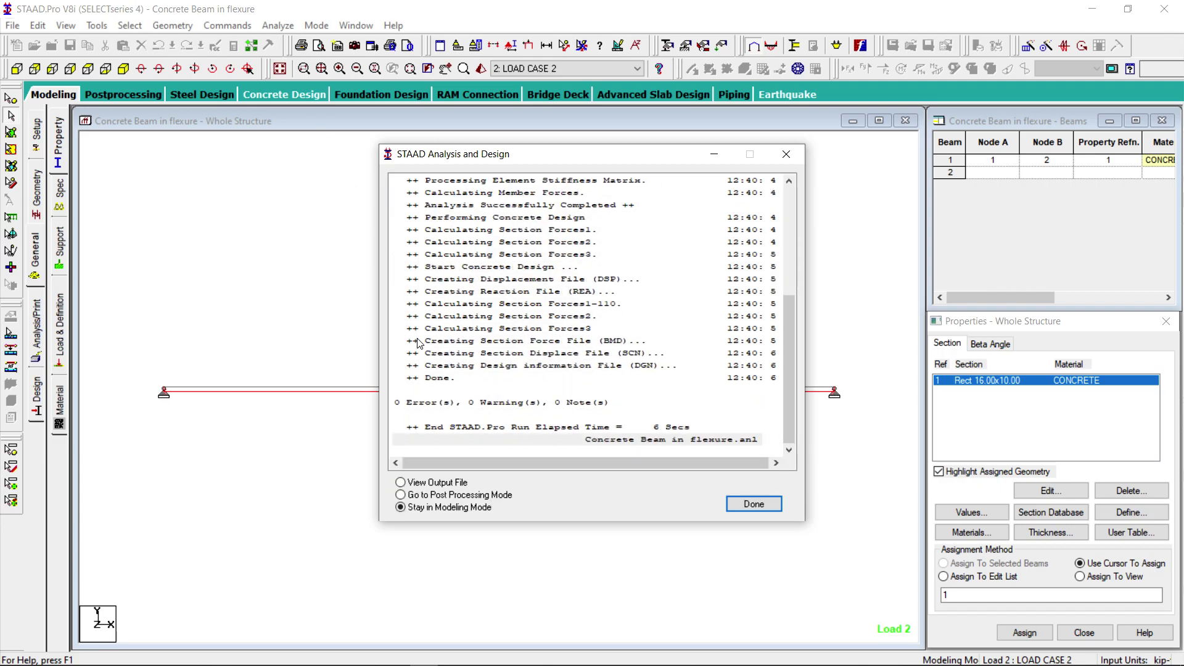
pyautogui.click(431, 485)
pyautogui.click(738, 507)
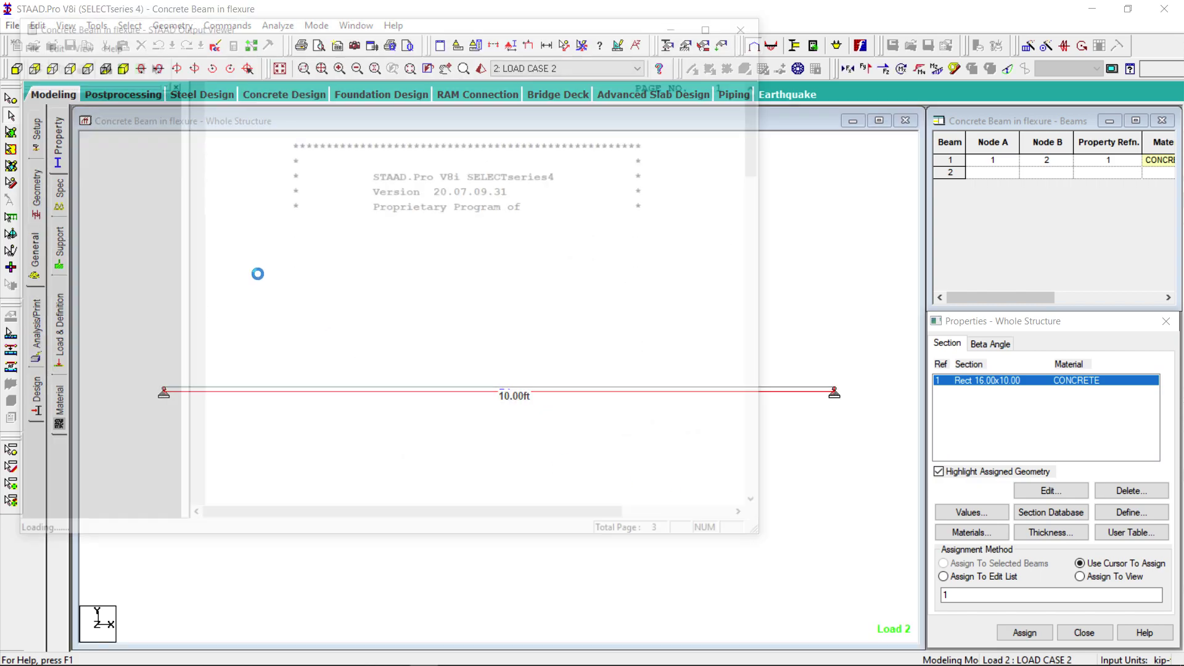
# Step: Review beam 1's ACI 318-08 design: 2-NUM.10 bars, NUM. 4 stirrups at 6.7 in
pyautogui.click(43, 99)
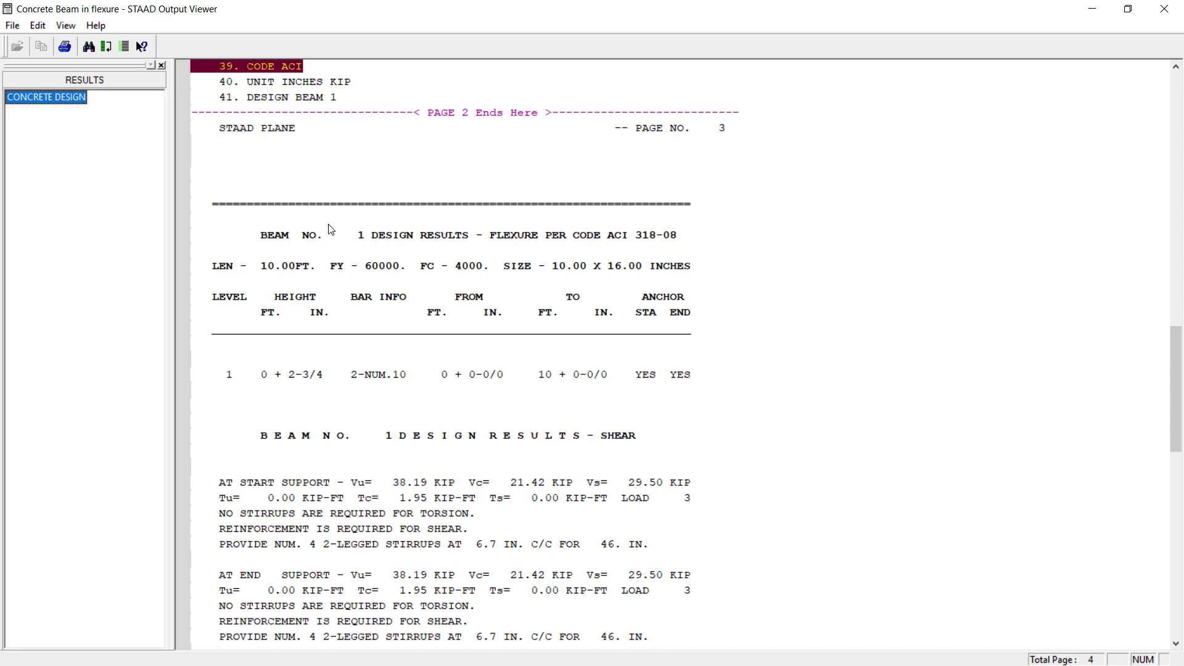
pyautogui.scroll(-2, 329, 227)
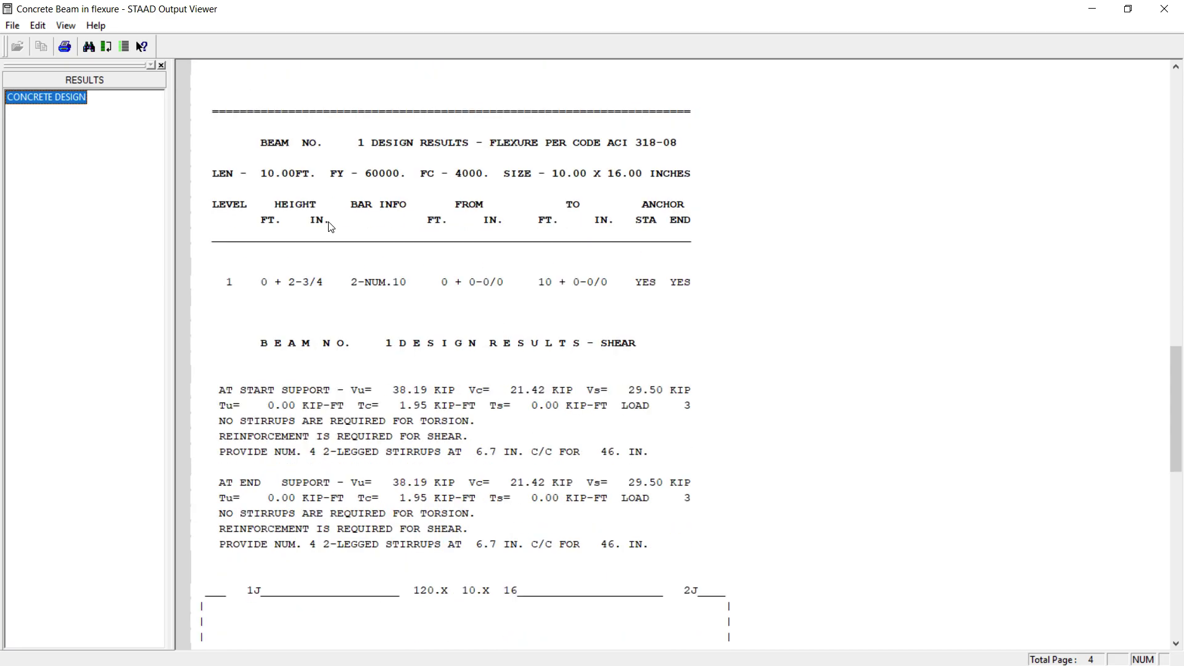
pyautogui.scroll(1, 328, 227)
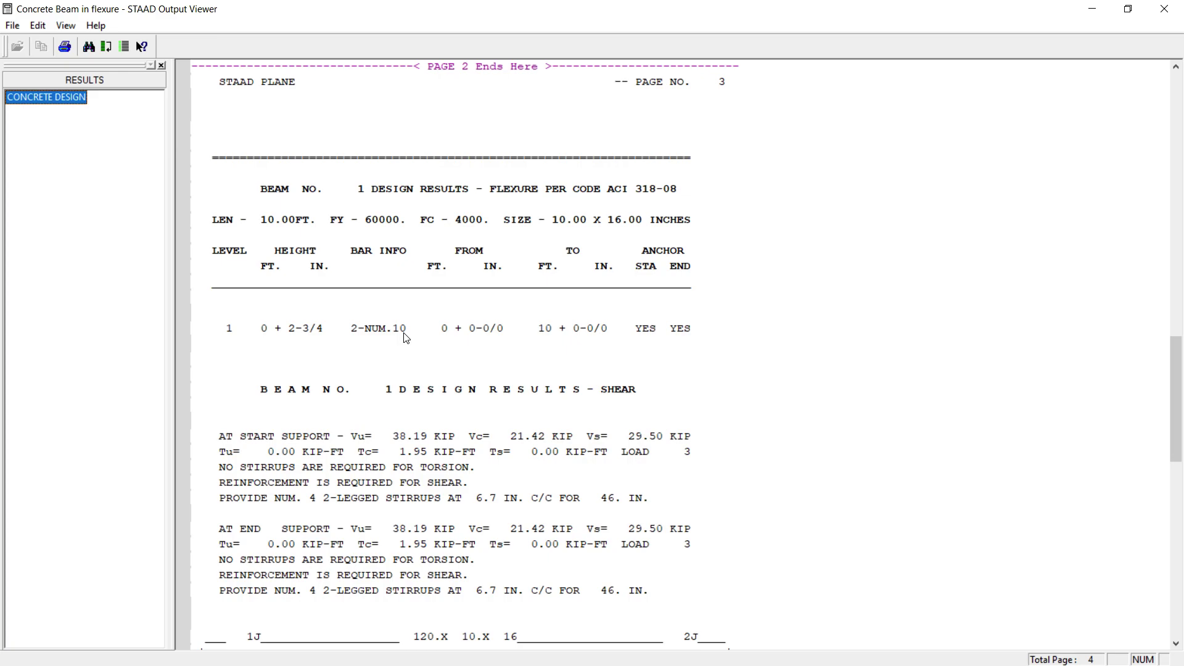
pyautogui.scroll(-7, 403, 338)
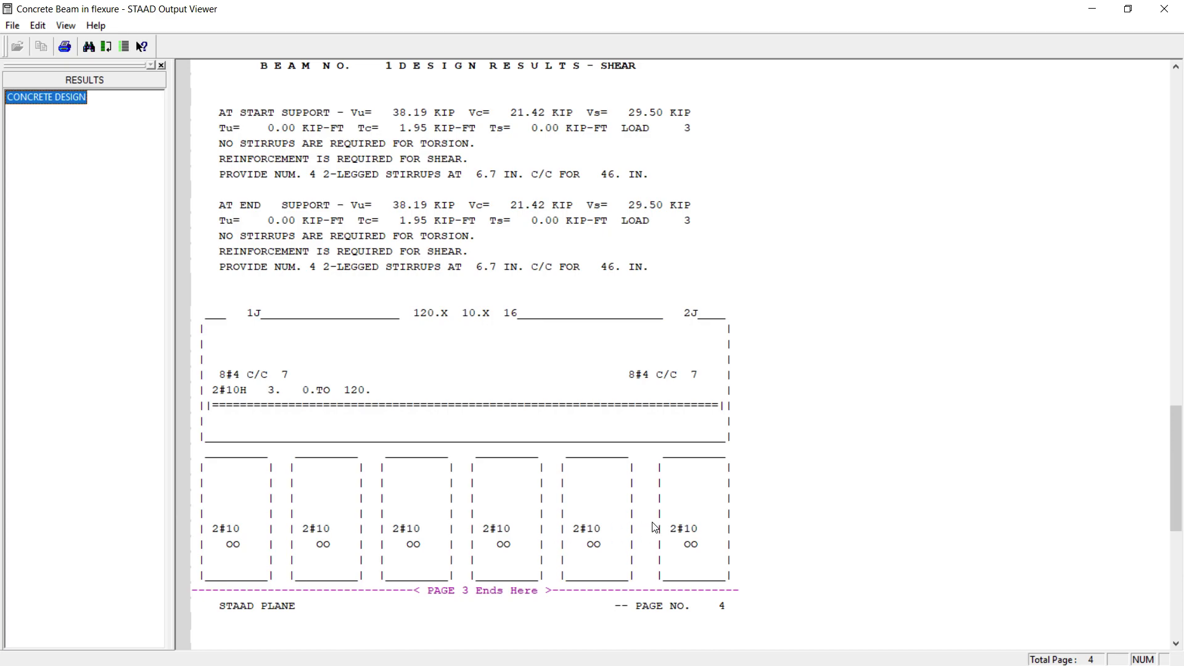
pyautogui.scroll(-3, 528, 445)
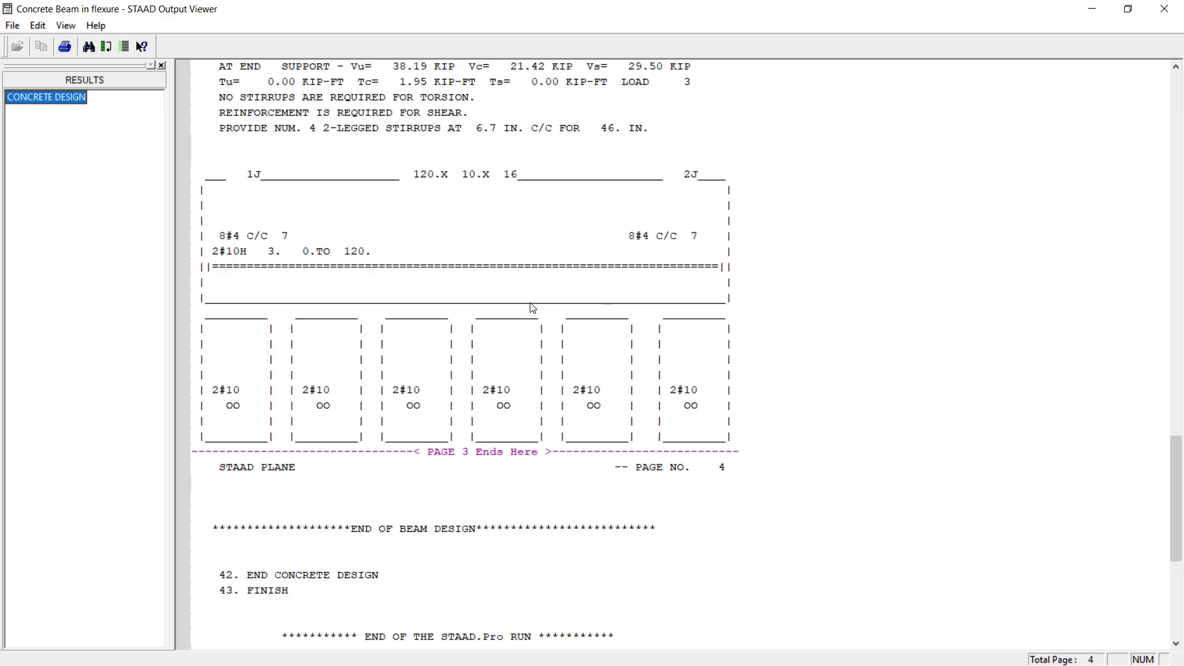
# Step: Close the output viewer and show beam 1's Concrete Design tab with 2#10 bars and Mz 123.2 kip-ft
pyautogui.click(1179, 6)
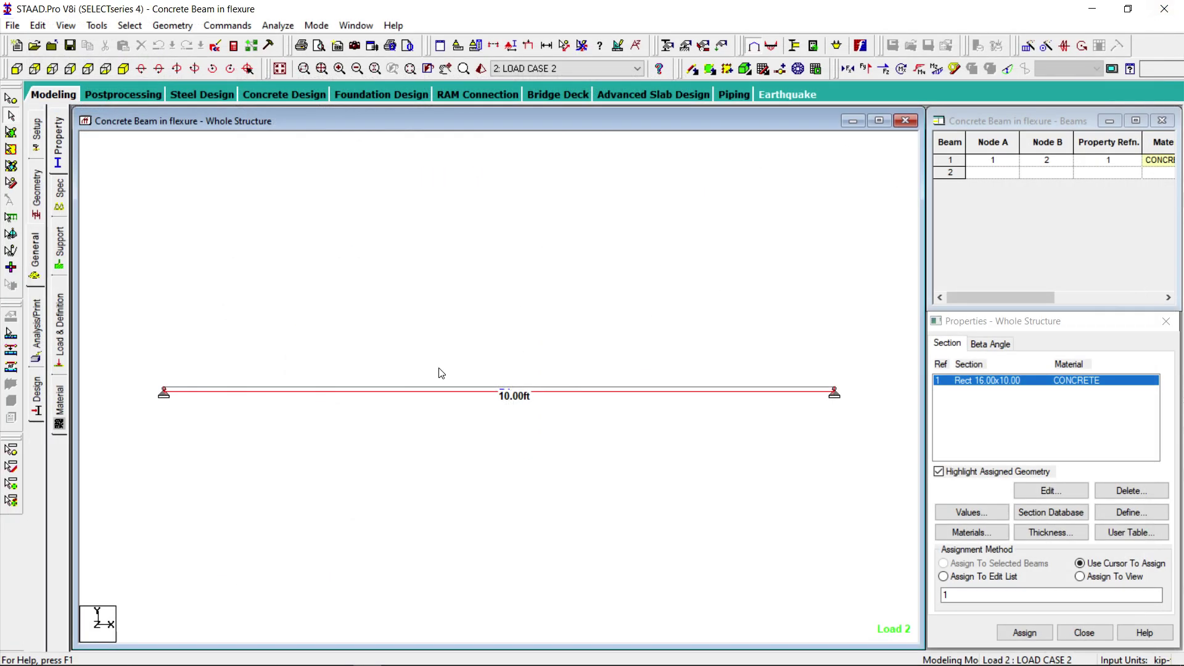
pyautogui.rightClick(415, 391)
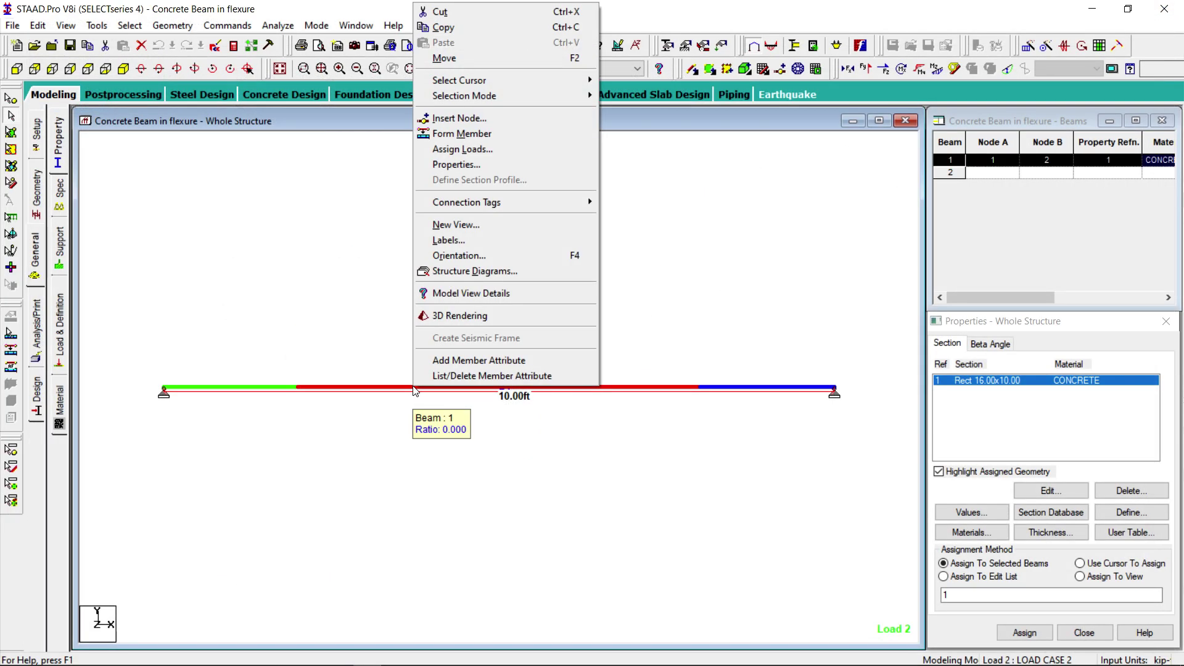
pyautogui.click(659, 348)
pyautogui.doubleClick(616, 389)
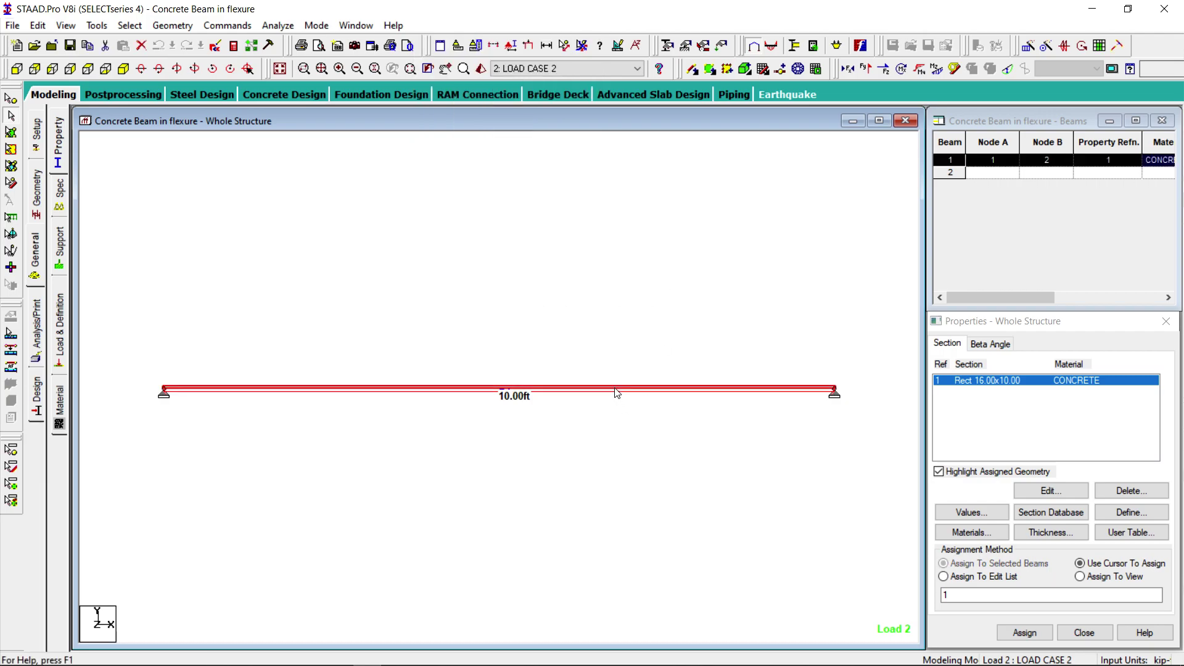
pyautogui.click(686, 191)
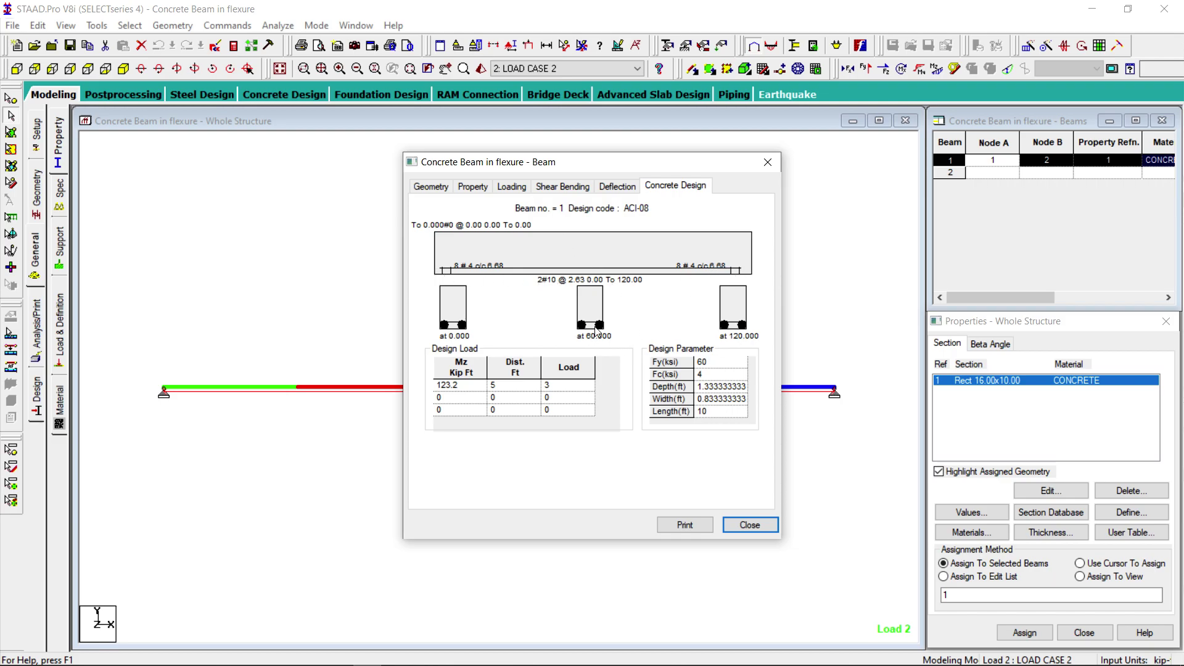
# Step: Check Example 7.1's Step 3 requirement of 2.40 in² steel, then open the ACI-318R-08.pdf tab
pyautogui.moveTo(340, 657)
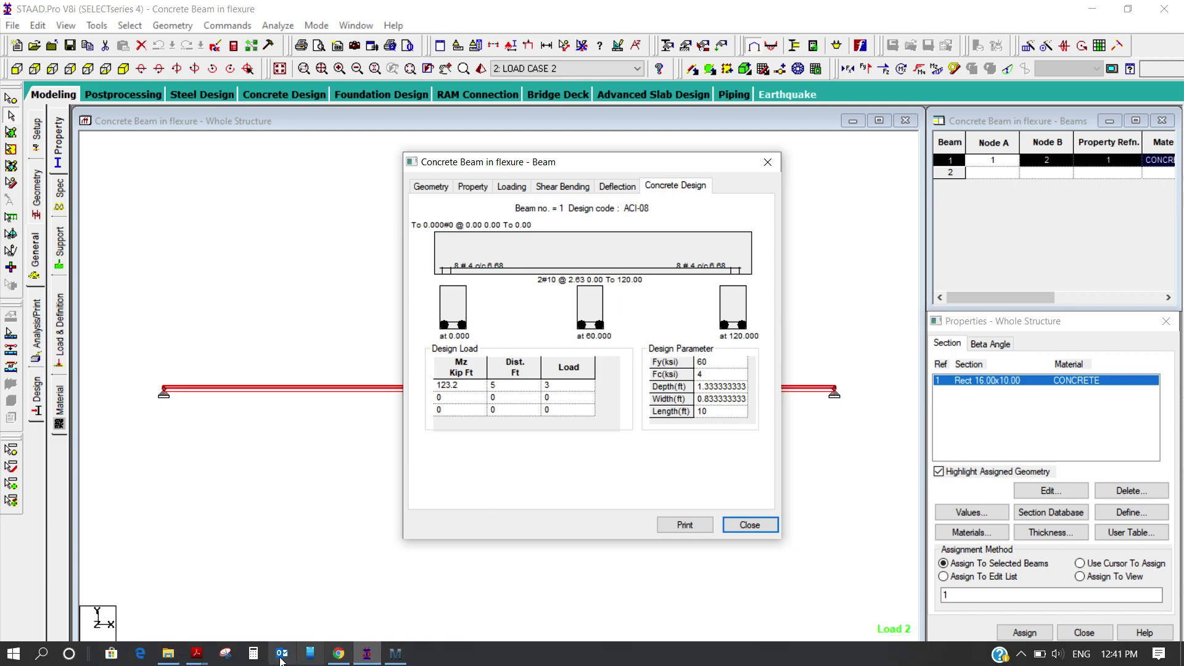
pyautogui.moveTo(201, 659)
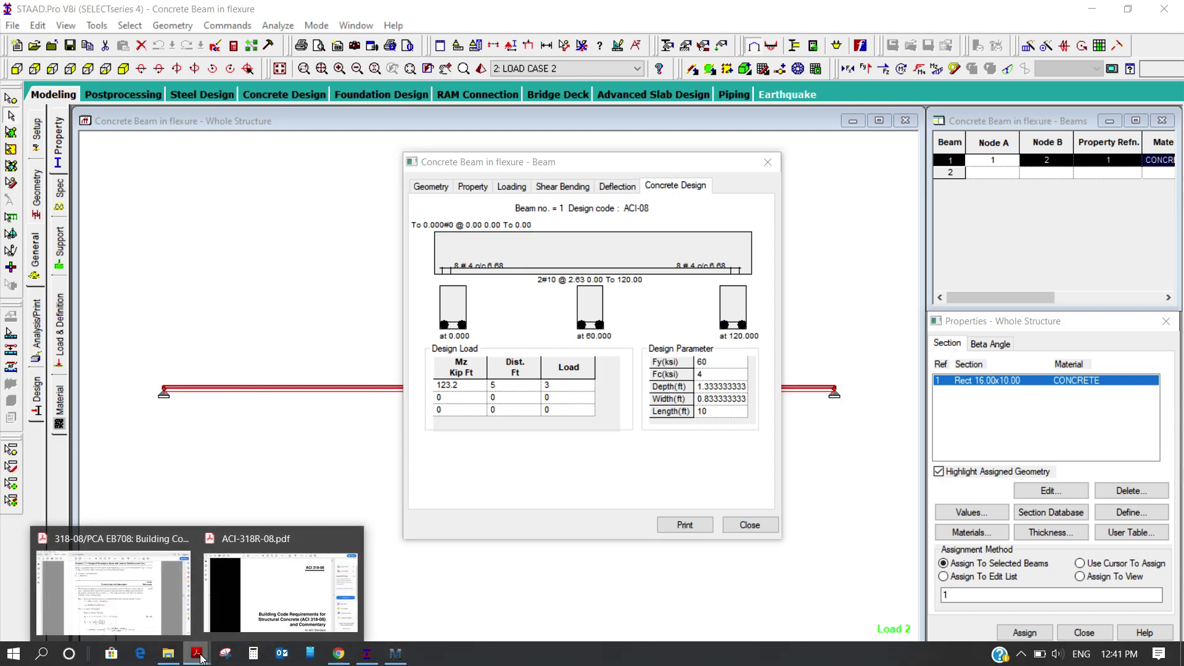
pyautogui.click(109, 617)
pyautogui.scroll(-10, 526, 417)
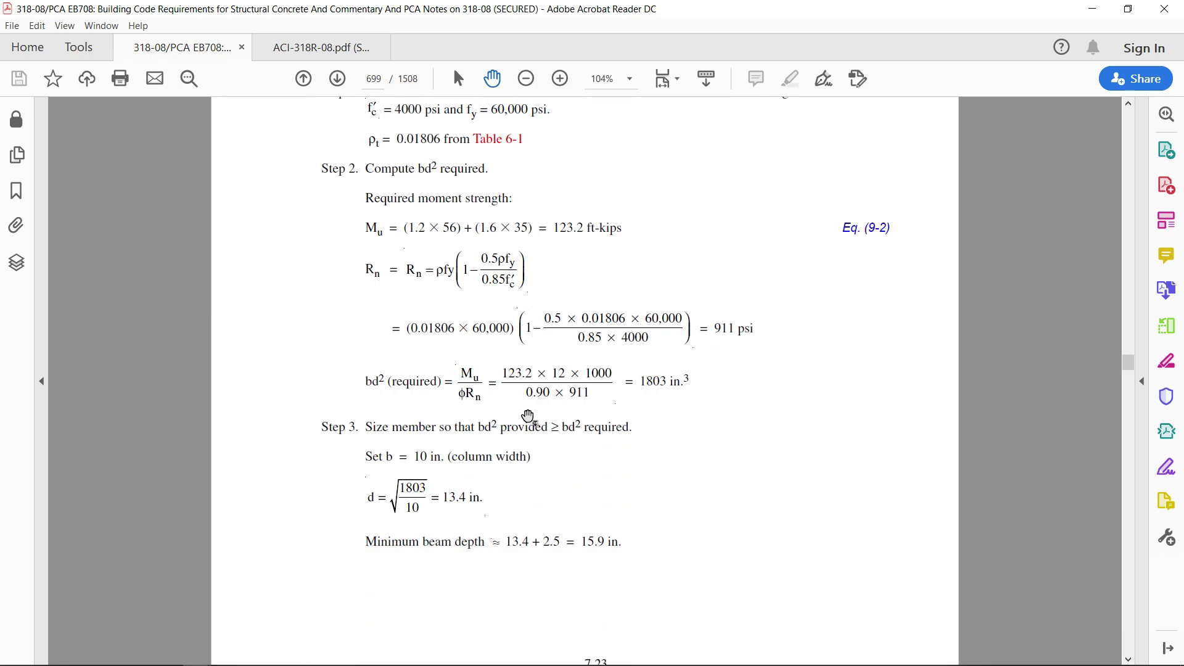
pyautogui.scroll(-8, 529, 417)
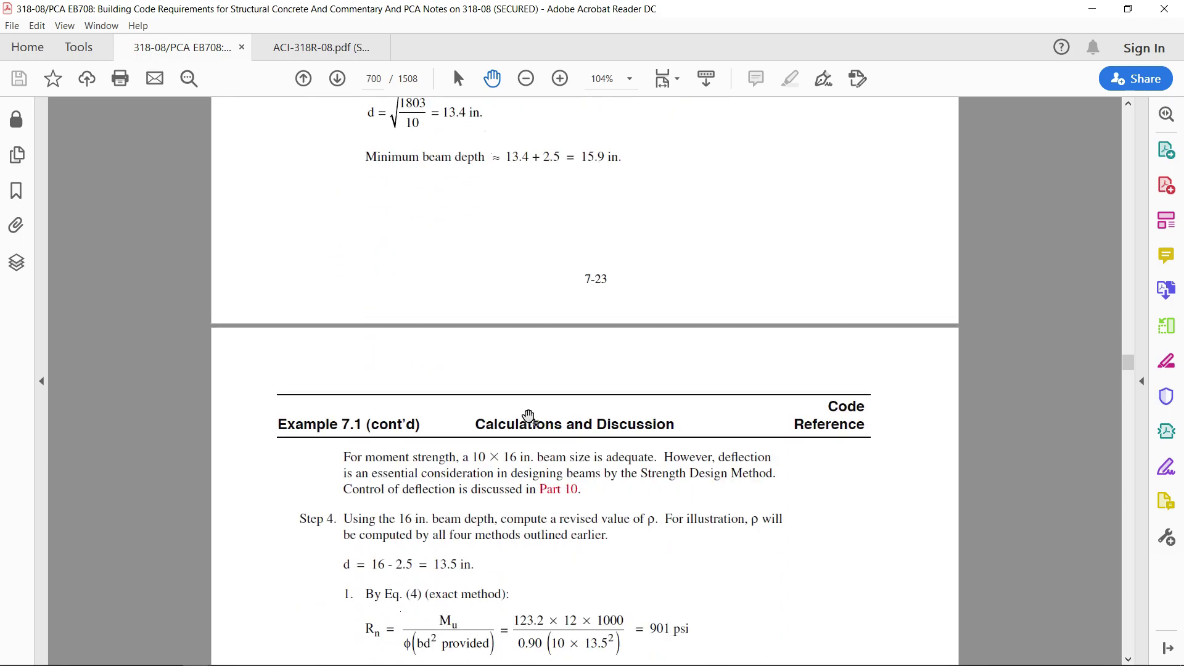
pyautogui.scroll(-6, 529, 416)
pyautogui.scroll(-8, 529, 414)
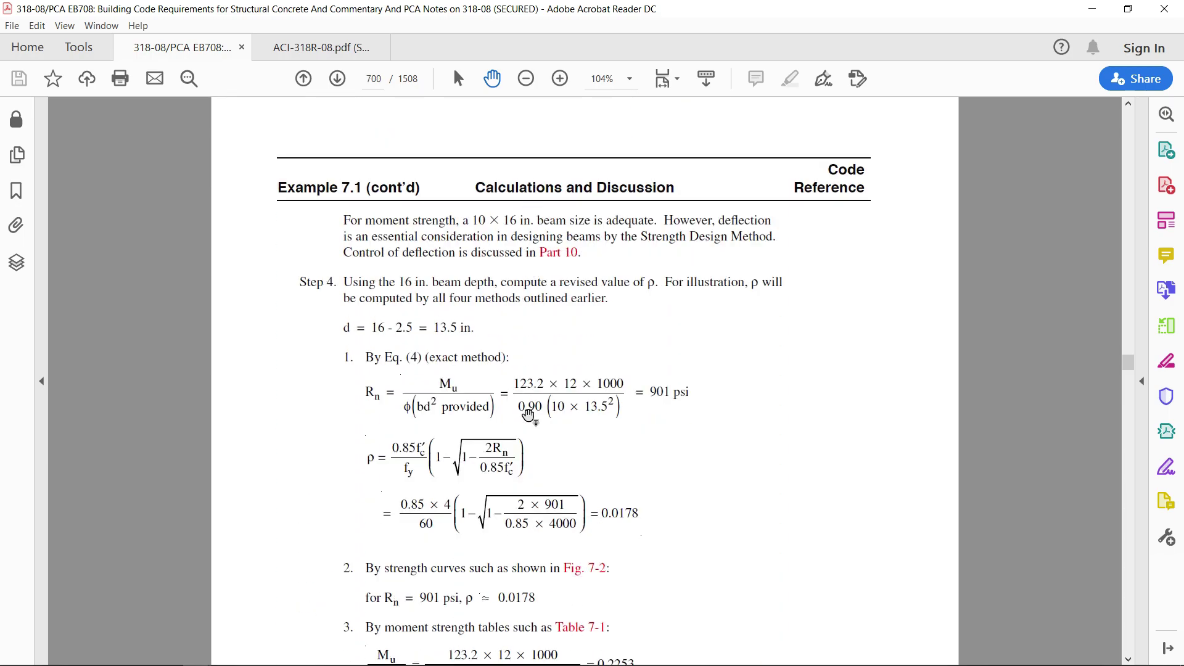
pyautogui.scroll(-11, 529, 415)
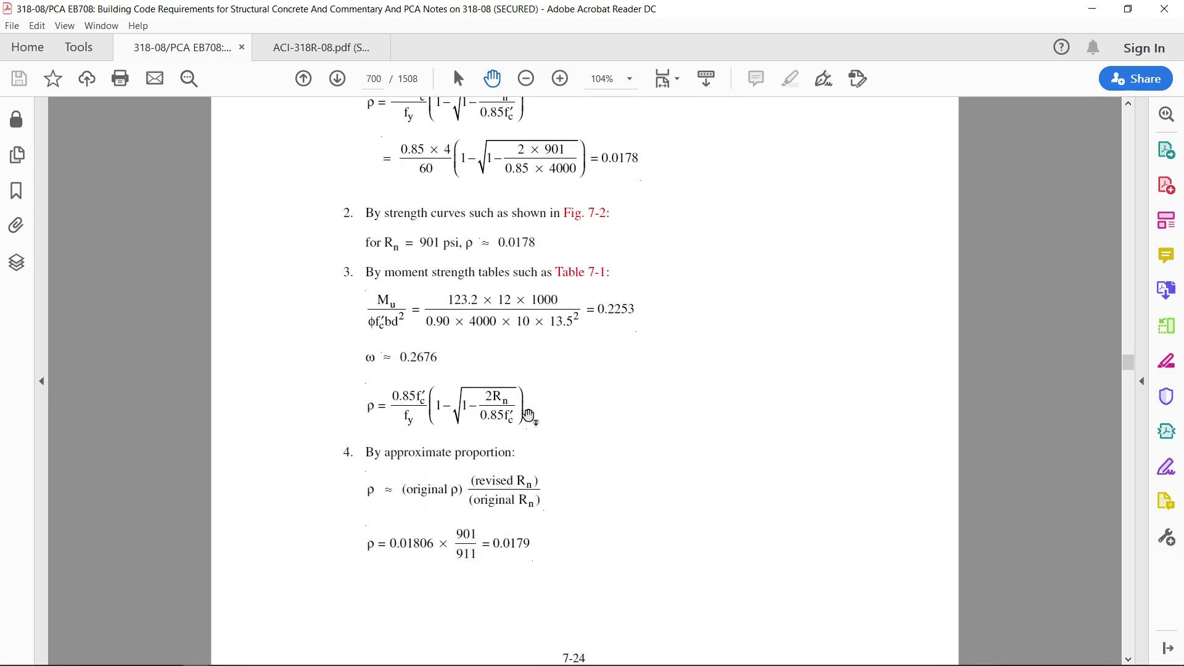
pyautogui.scroll(-2, 528, 417)
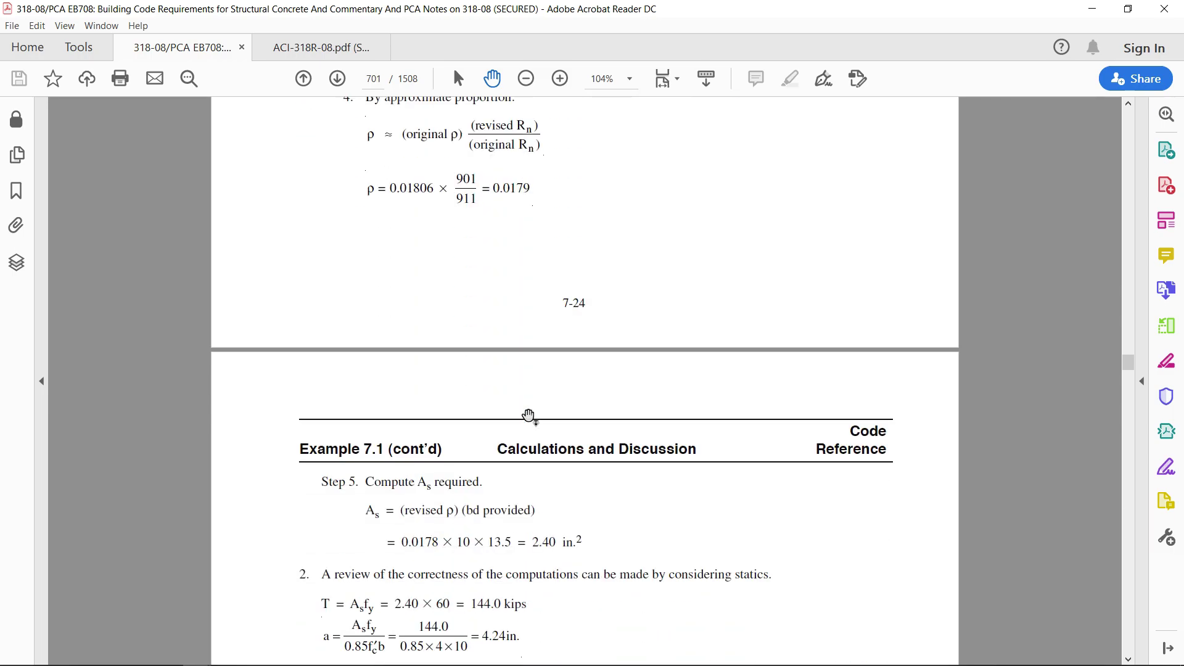
pyautogui.keyDown('ctrl'); pyautogui.scroll(5, 553, 546); pyautogui.keyUp('ctrl')
pyautogui.scroll(-8, 555, 531)
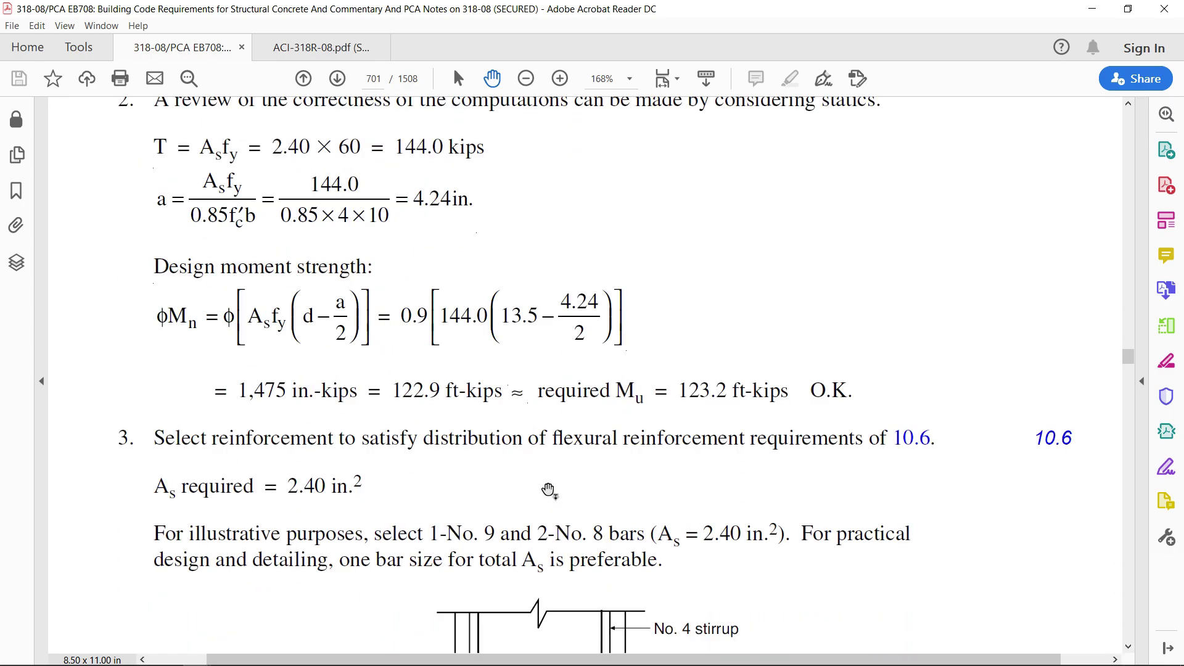
pyautogui.scroll(-4, 548, 490)
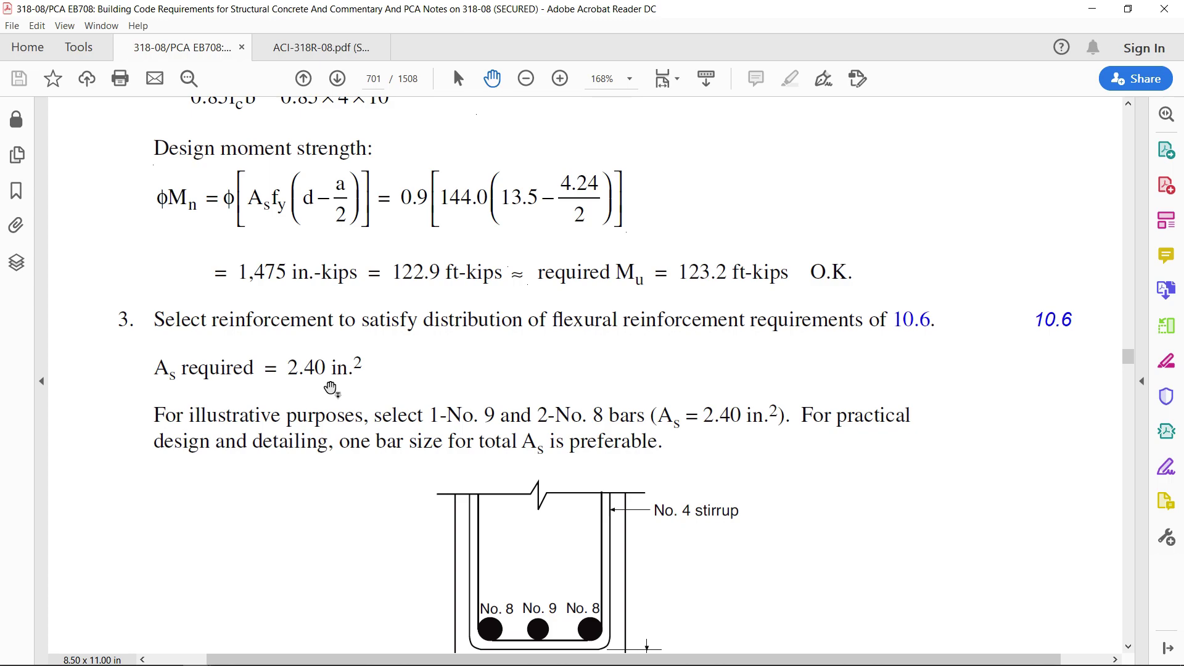
pyautogui.click(320, 60)
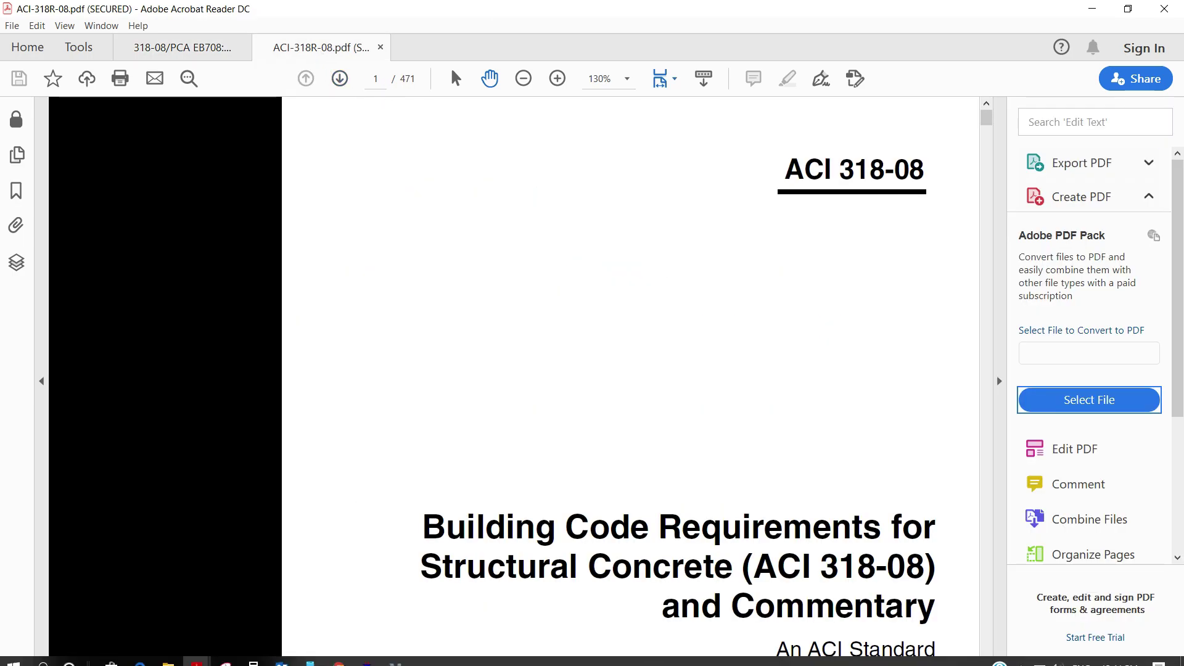
# Step: Return to STAAD.Pro's beam 1 concrete design results
pyautogui.click(367, 654)
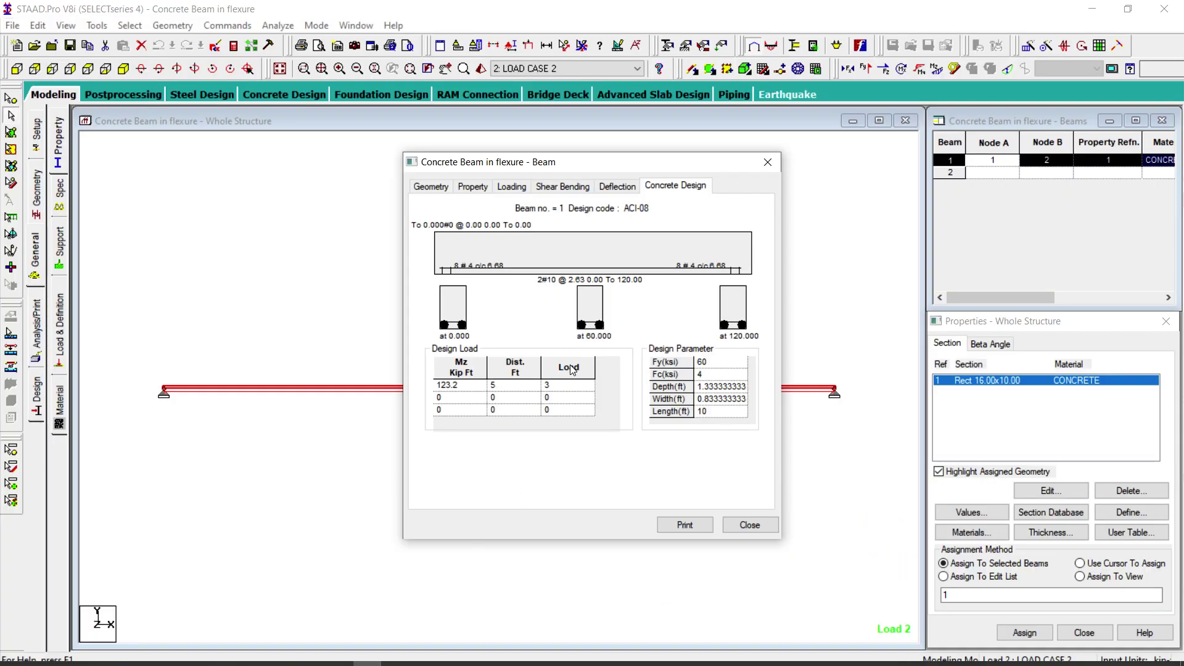